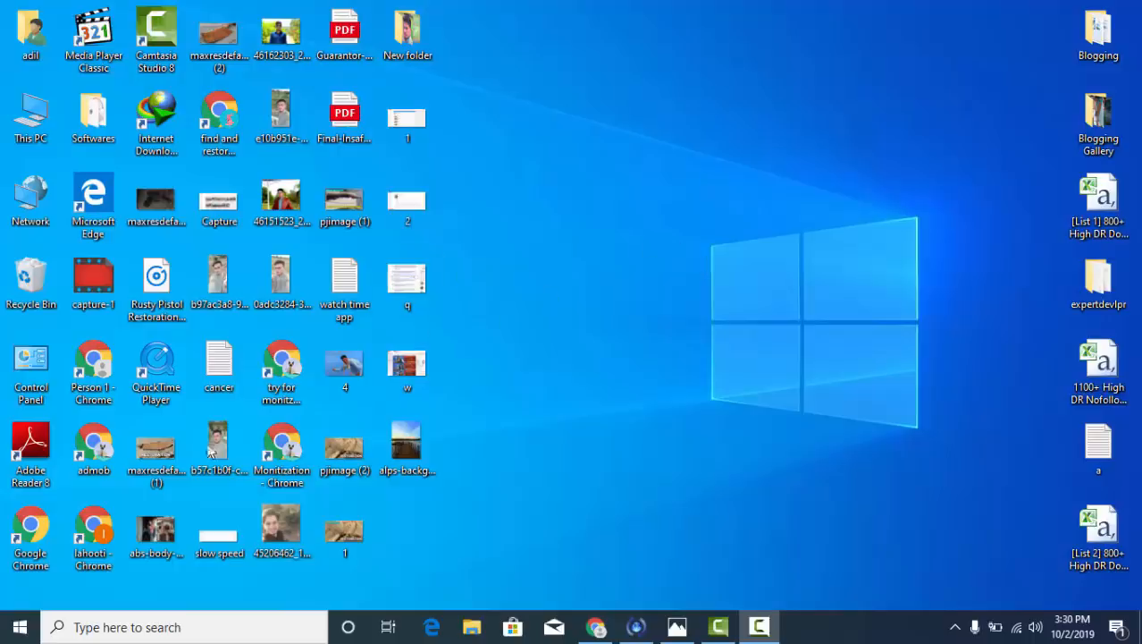
double_click(38, 551)
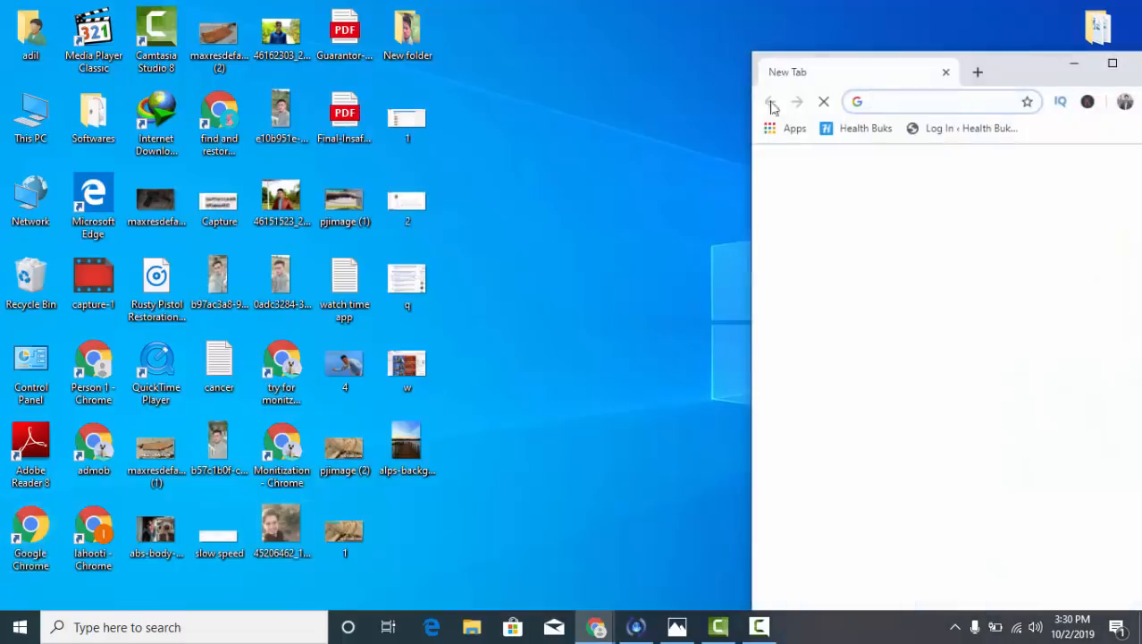
double_click(1028, 78)
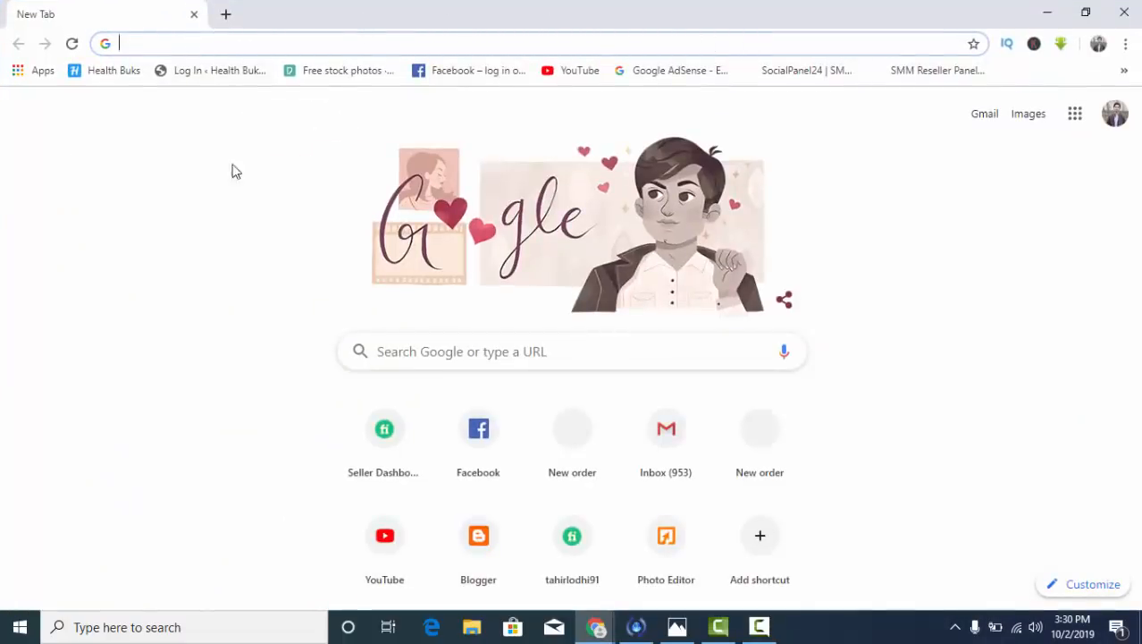
text(go)
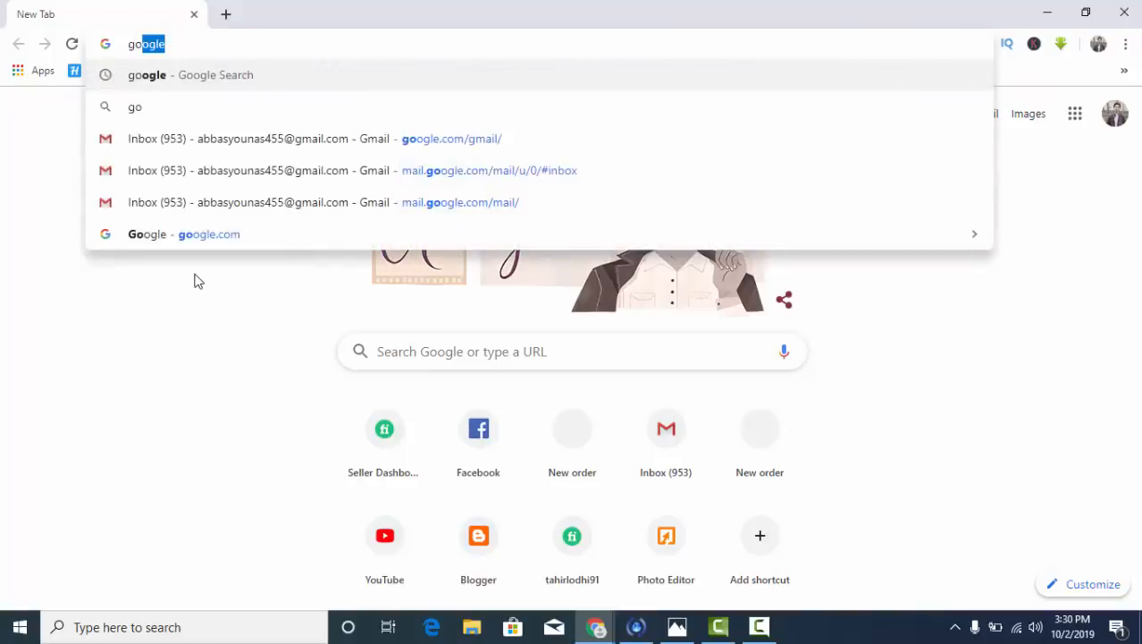
key(BackSpace)
key(BackSpace)
key(BackSpace)
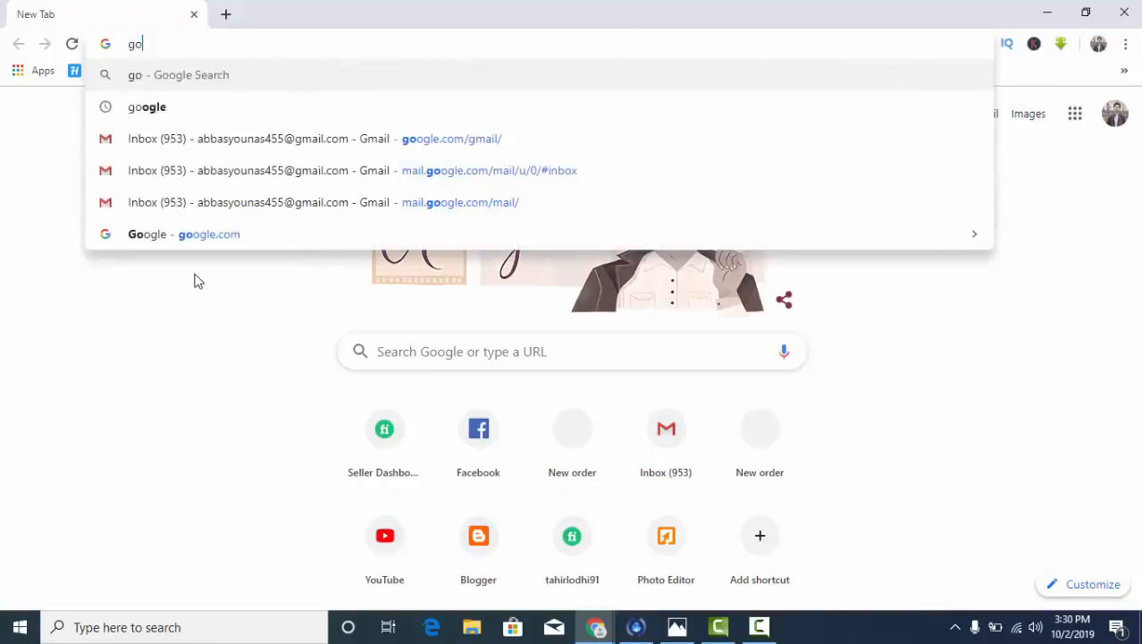
text(ww)
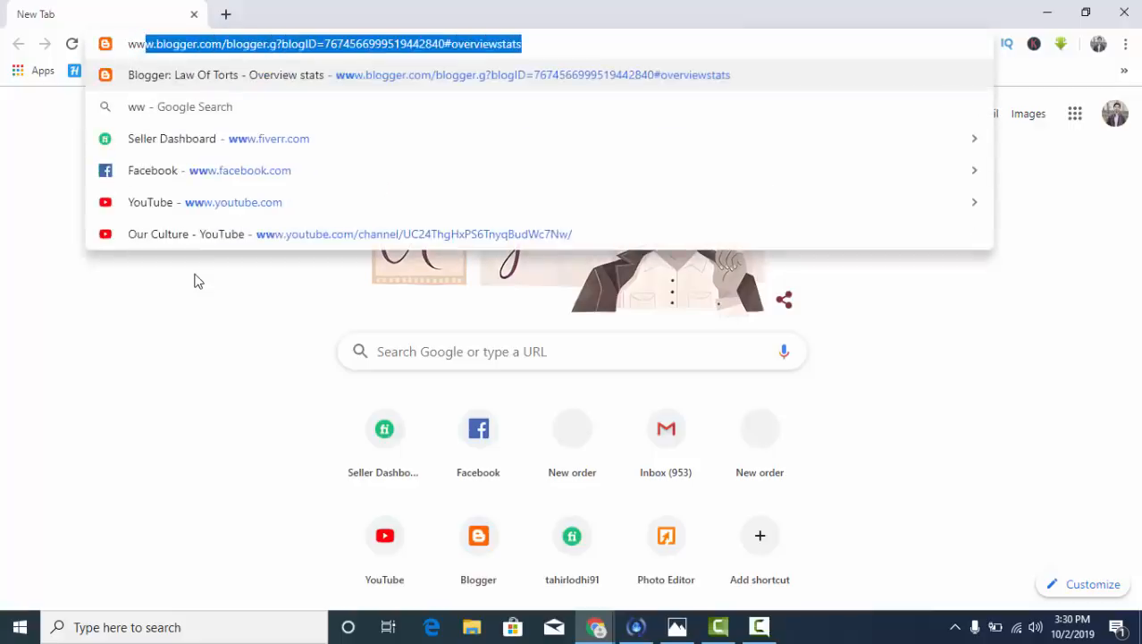
text(w)
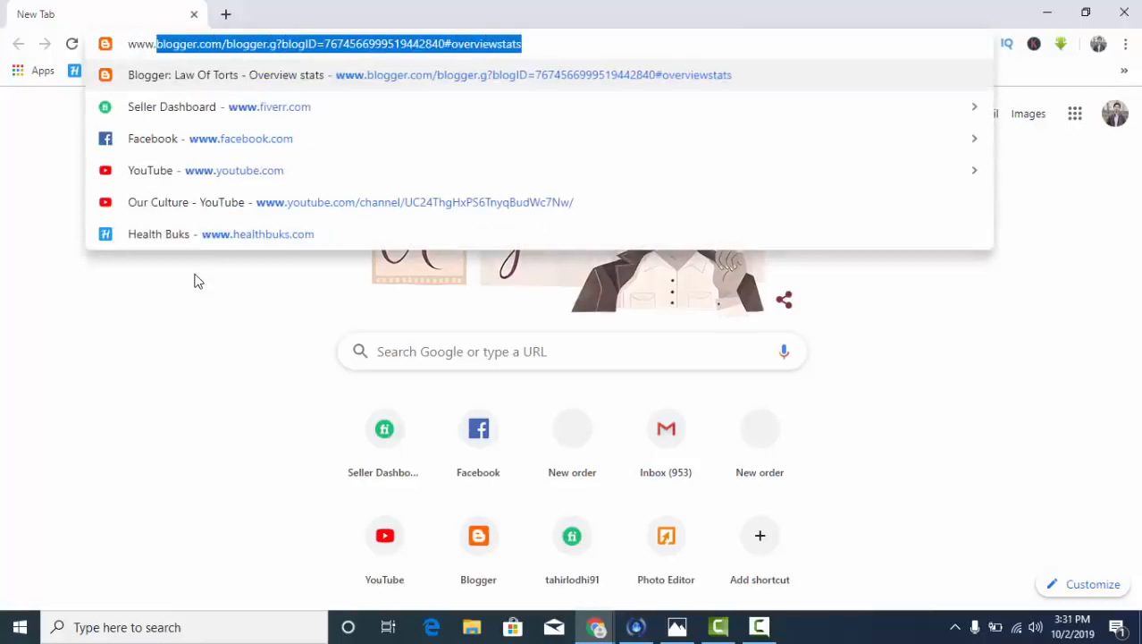
text(.google)
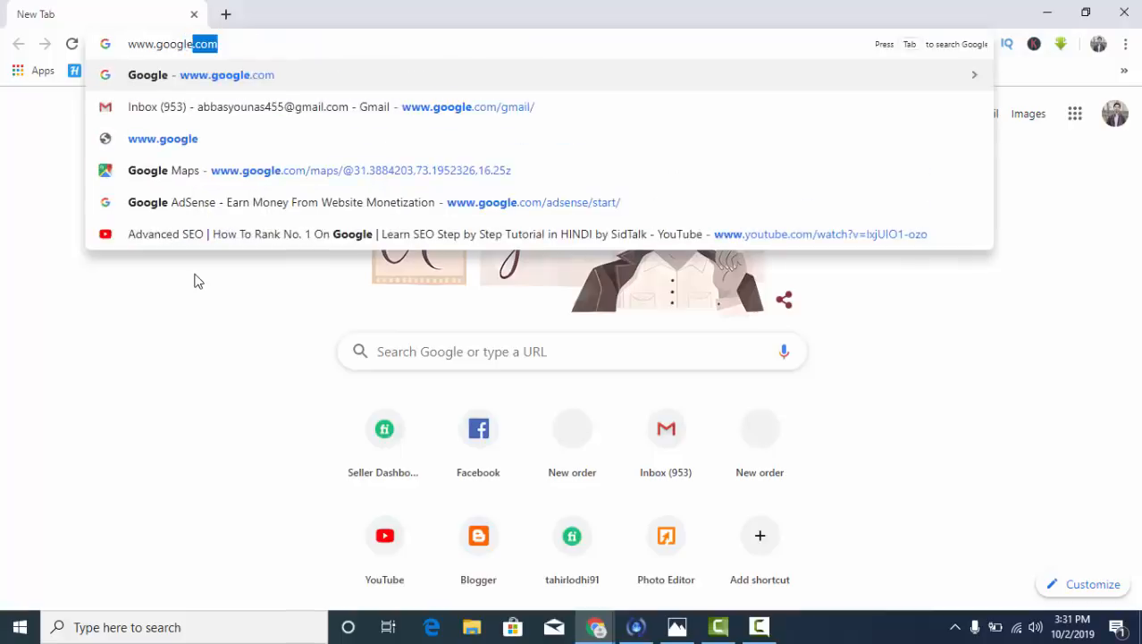
key(Return)
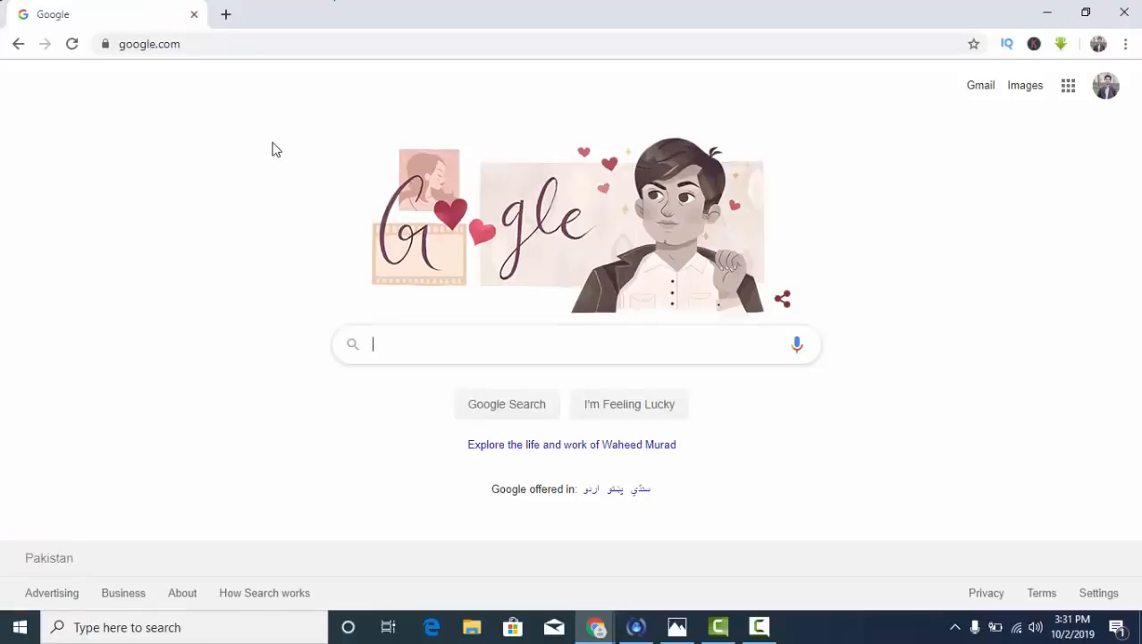
Search Google for "ipiccy editor online".
text(ipp)
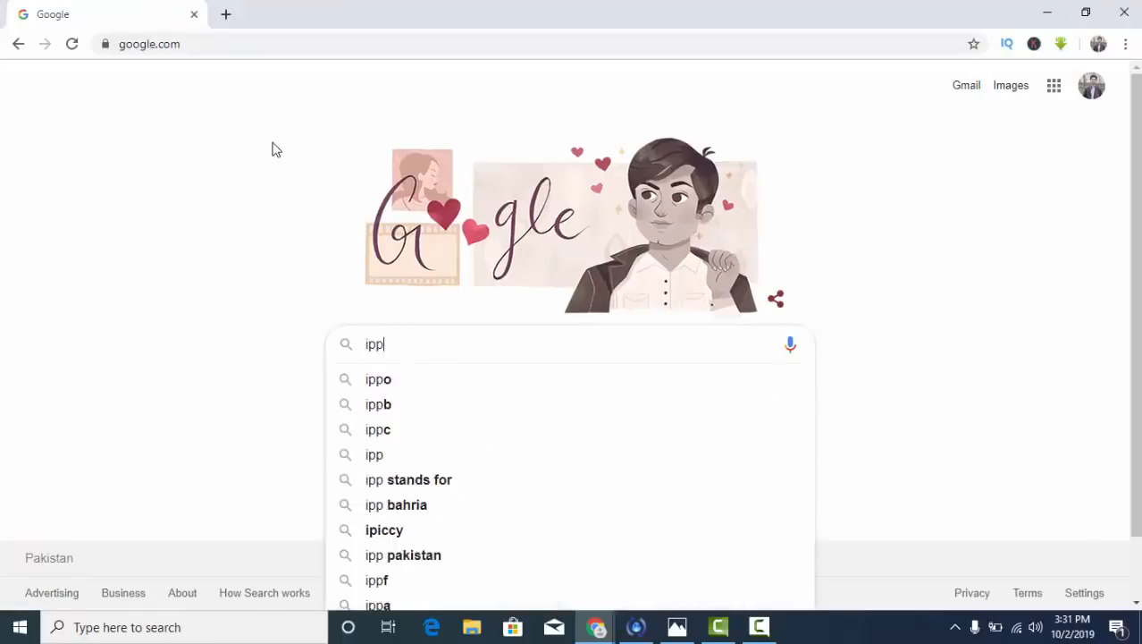
key(BackSpace)
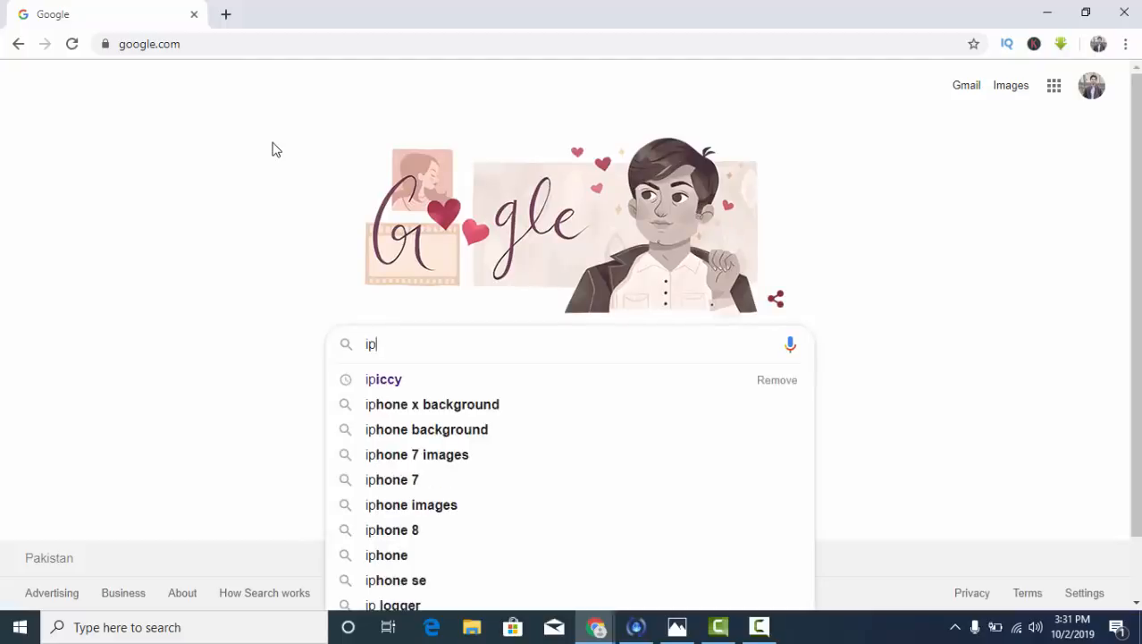
text(icc)
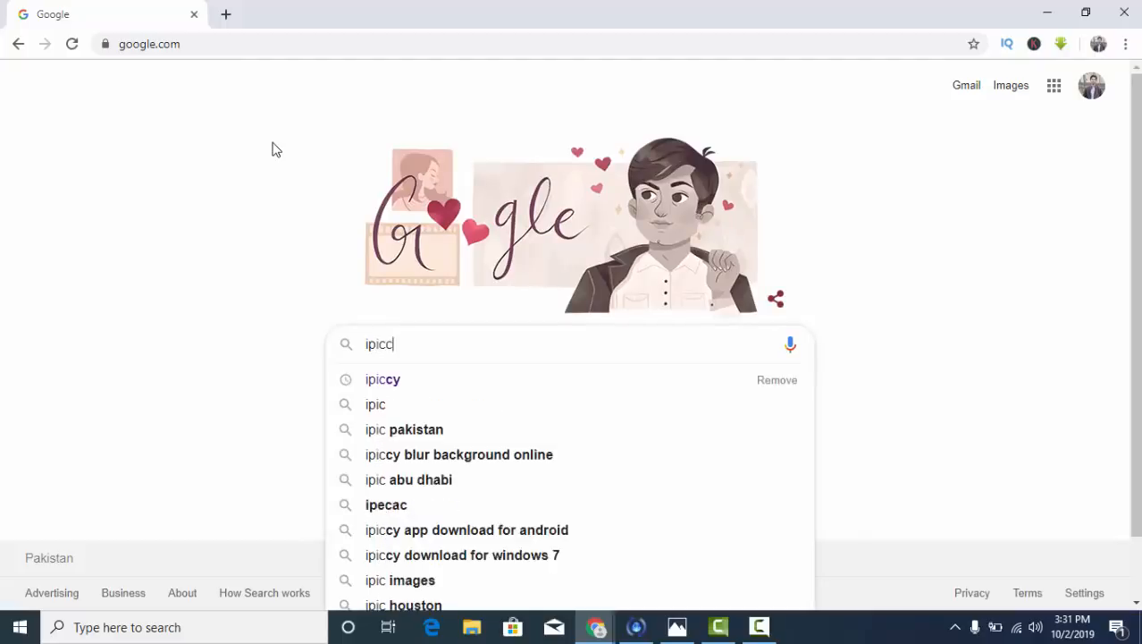
text(y)
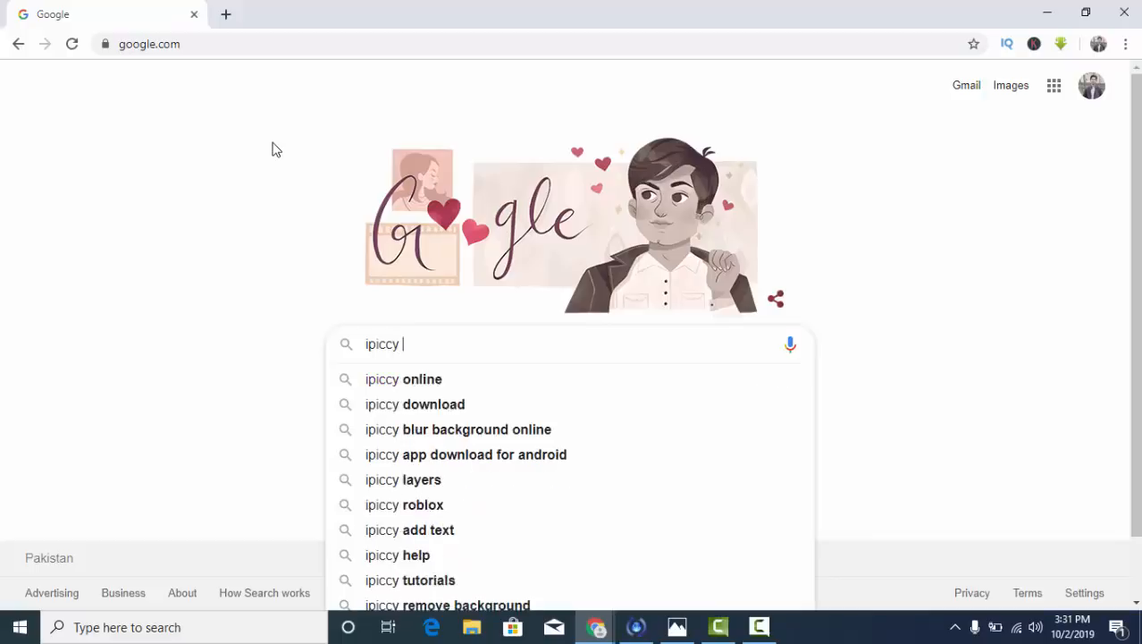
text( edito)
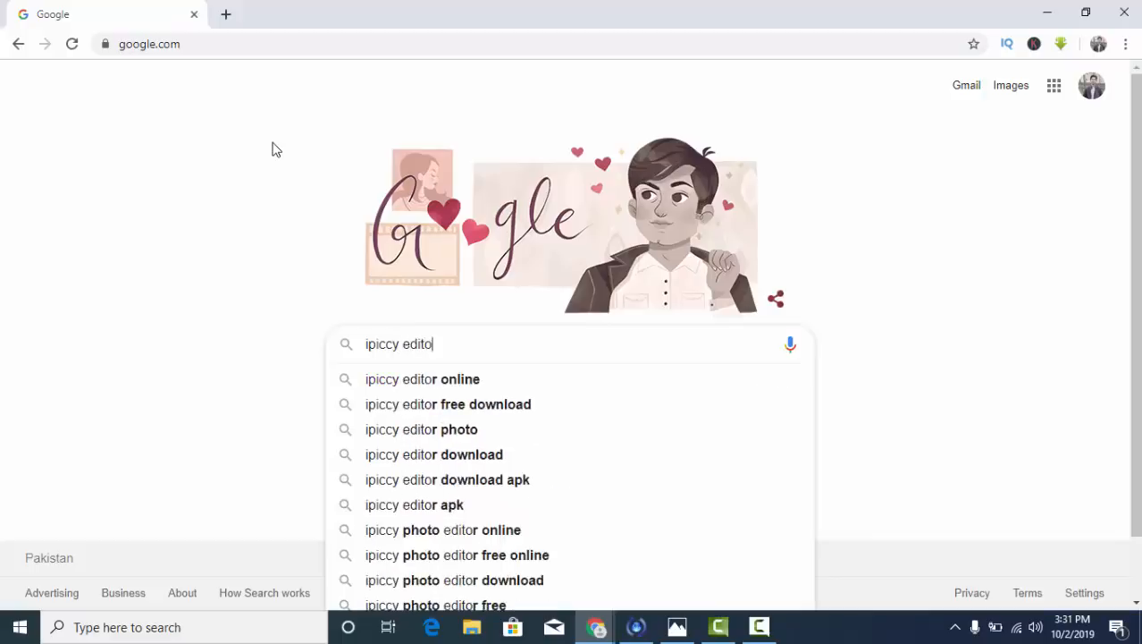
text(r)
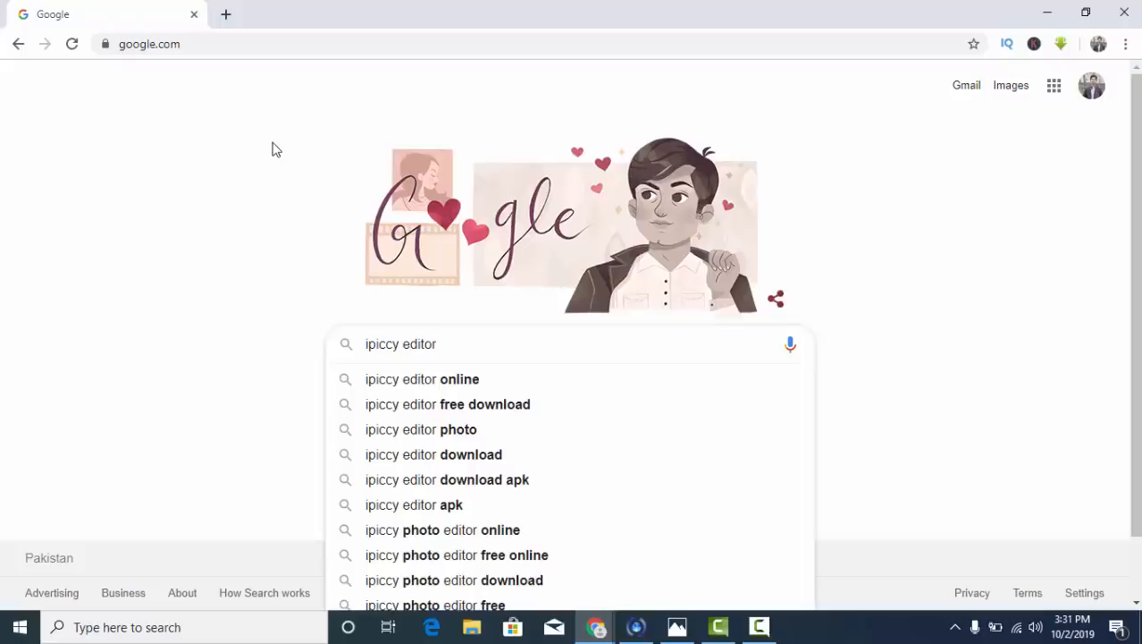
key(Down)
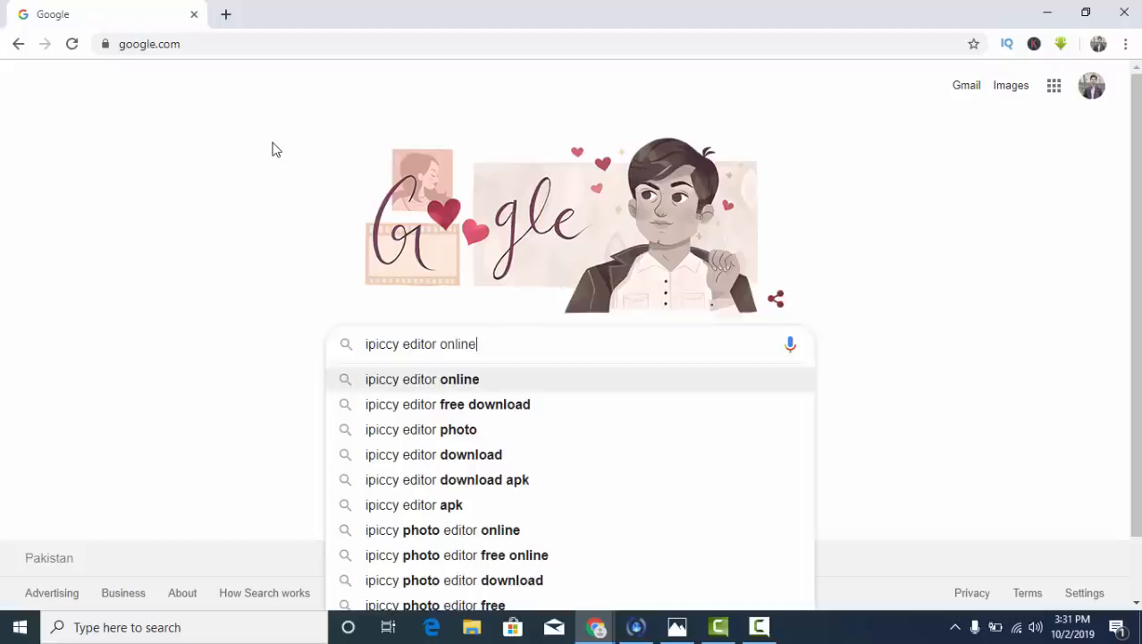
key(Return)
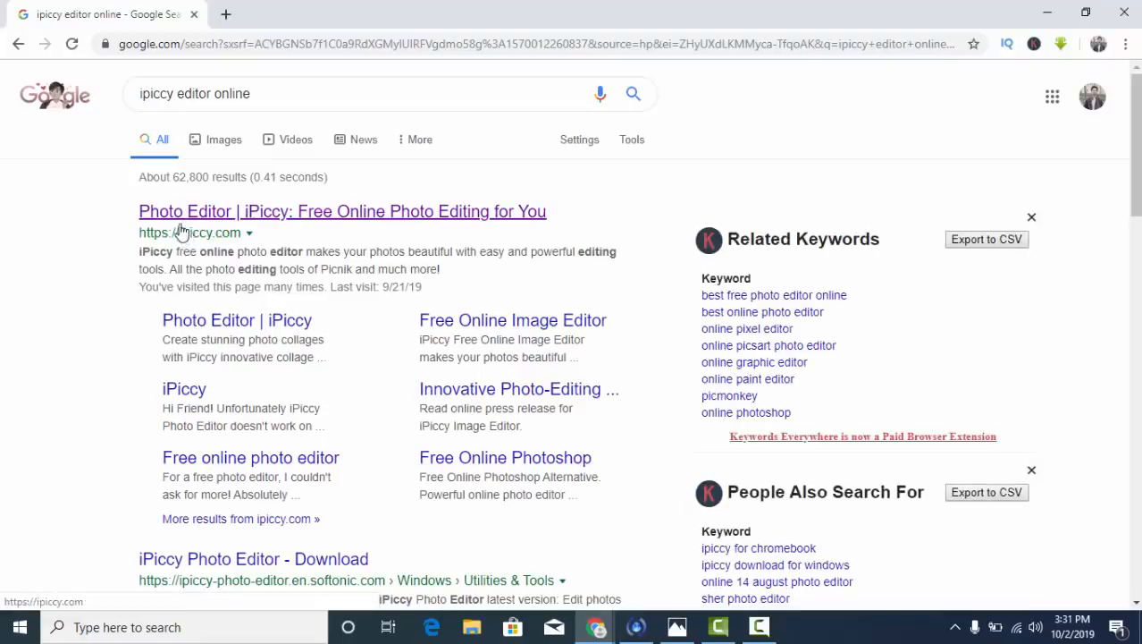
Look through the search results, open the official iPiccy site and start its photo editor.
scroll(222, 324, down, 3)
scroll(221, 323, up, 3)
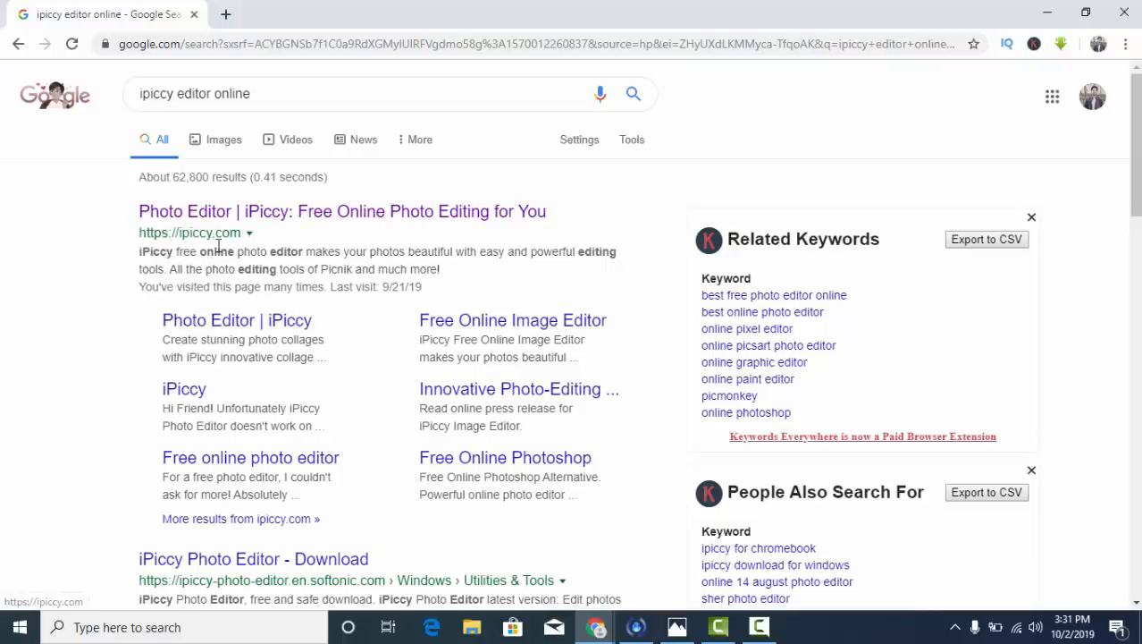
scroll(286, 284, down, 5)
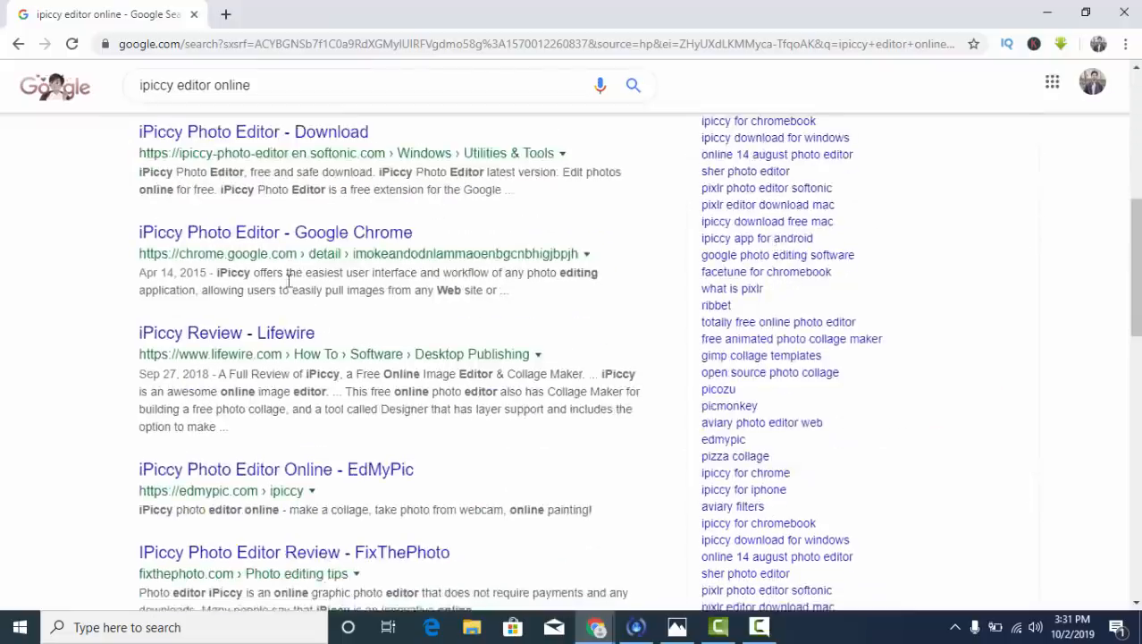
scroll(281, 281, up, 4)
scroll(279, 282, down, 10)
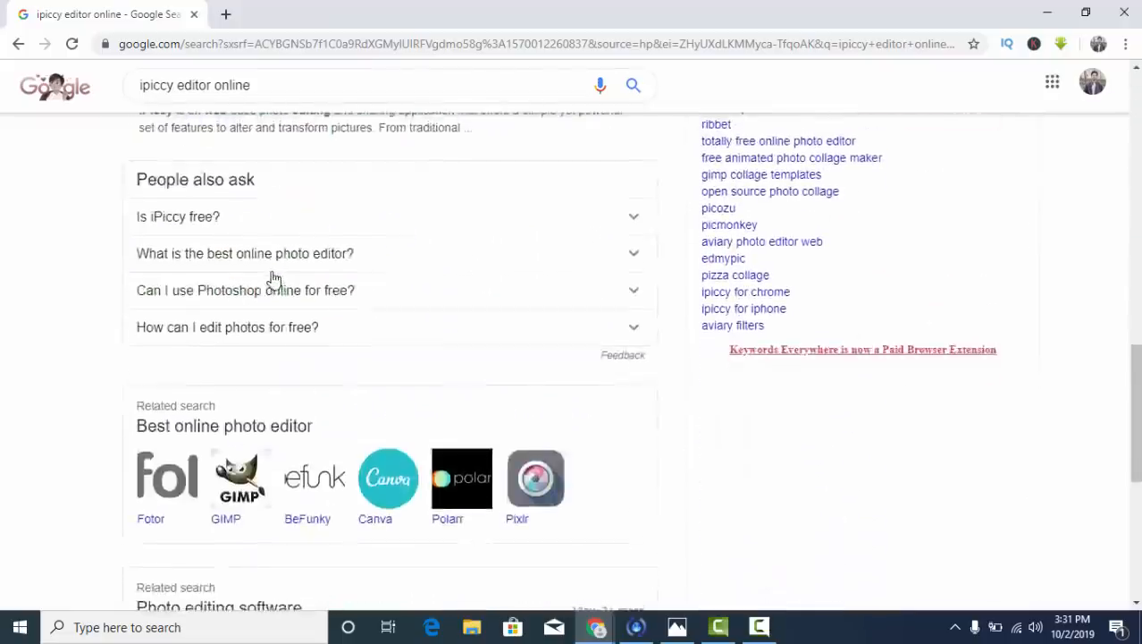
scroll(279, 277, up, 11)
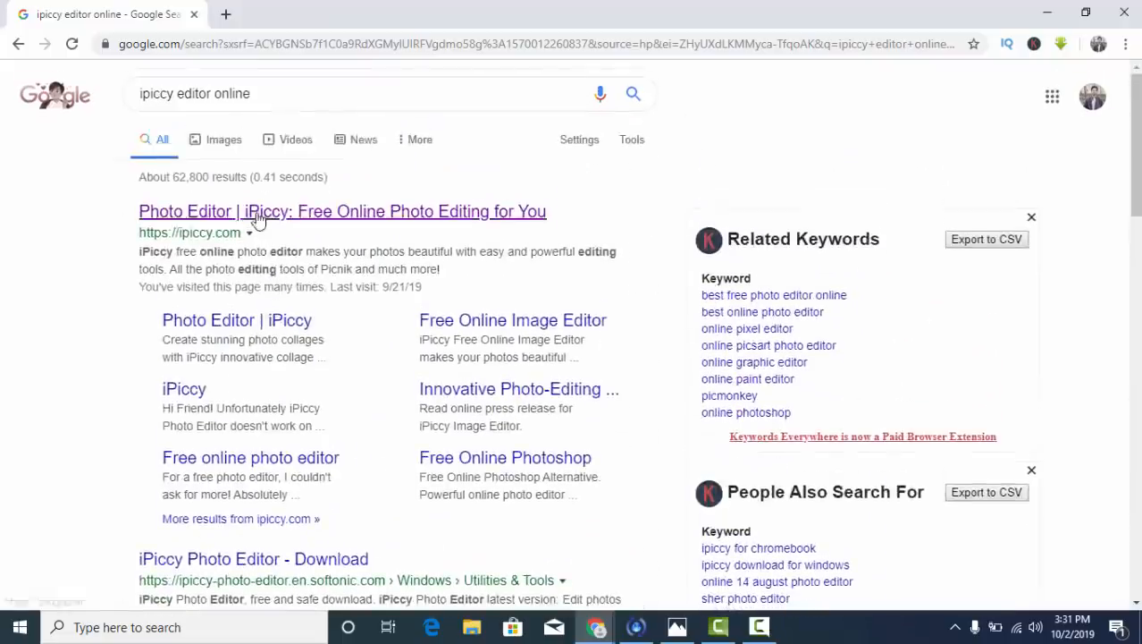
click(256, 215)
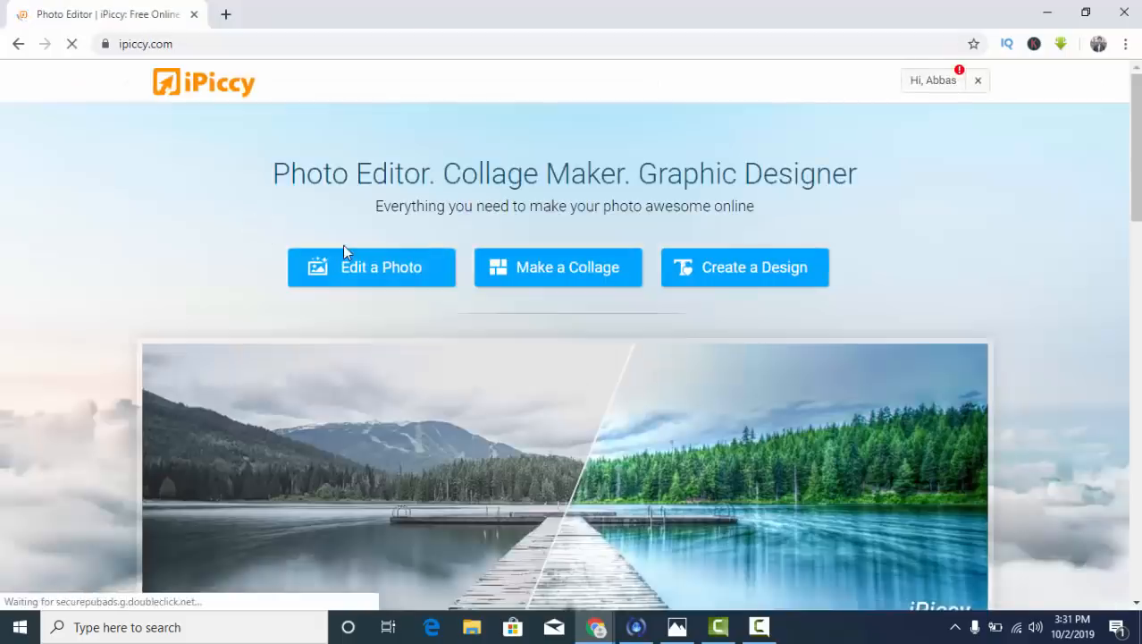
click(347, 275)
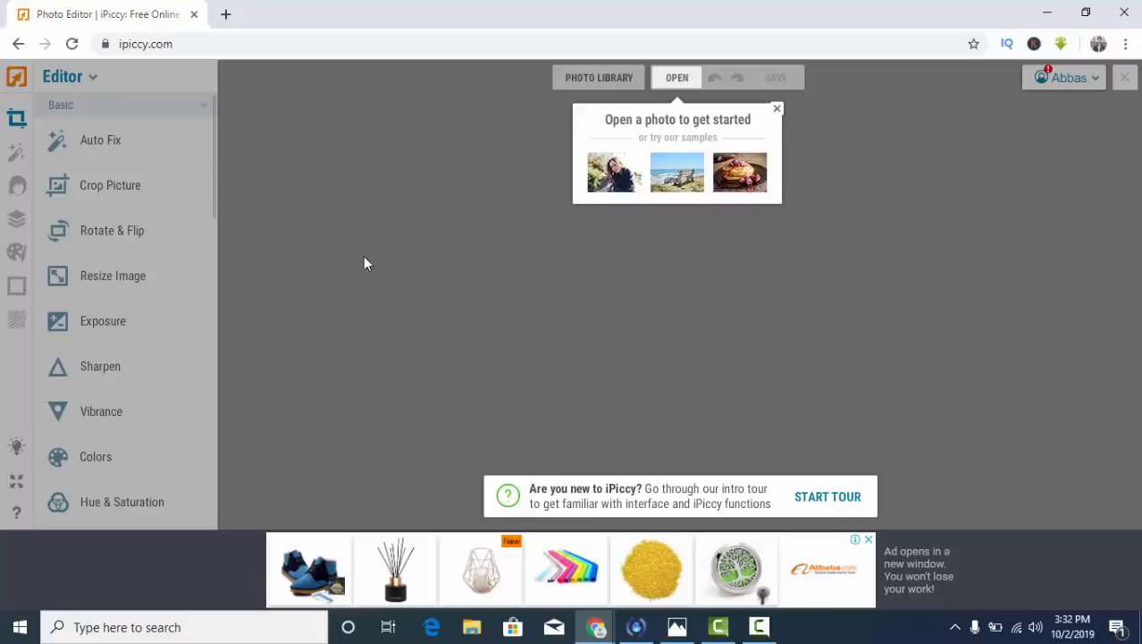
click(684, 81)
click(655, 114)
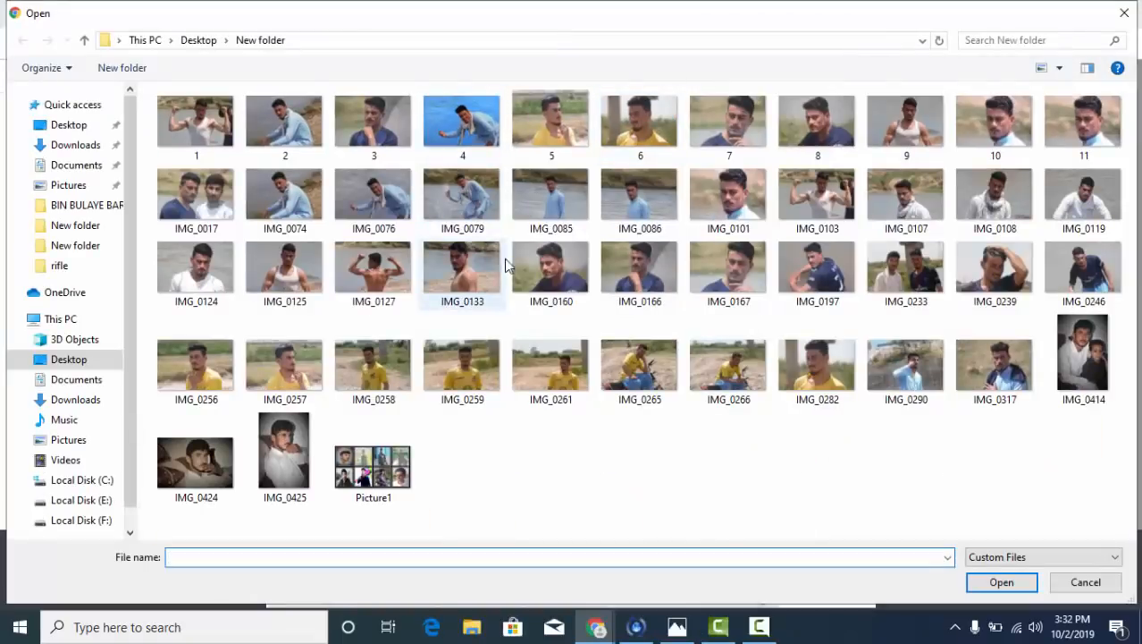
click(1124, 13)
Open the photo named 5 from the computer's Desktop "New folder" in the editor.
click(677, 79)
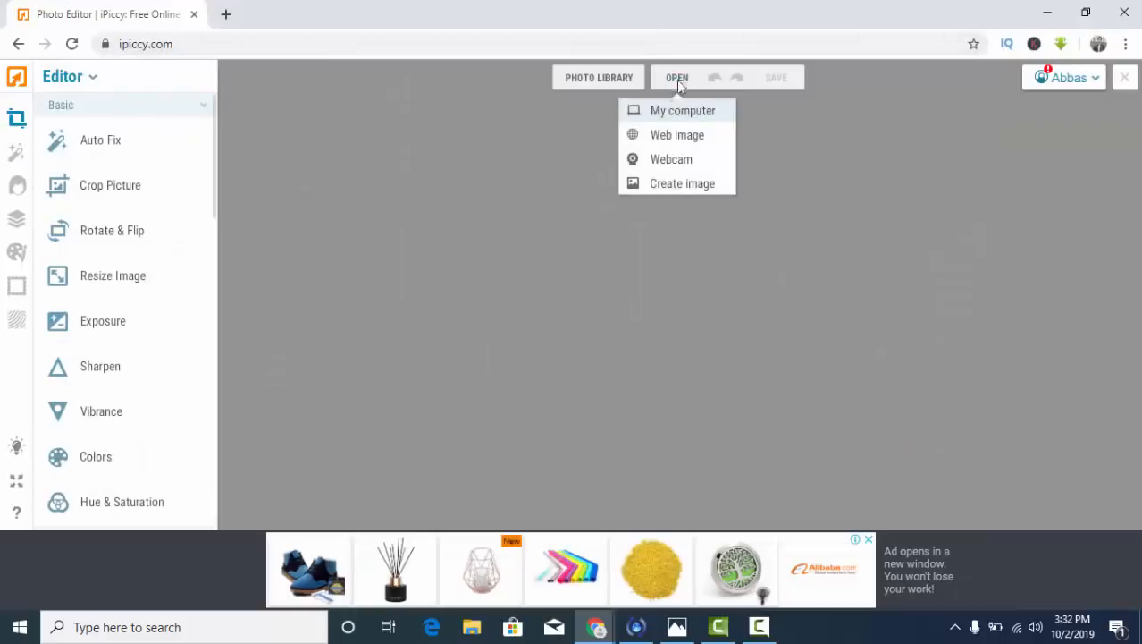
click(660, 119)
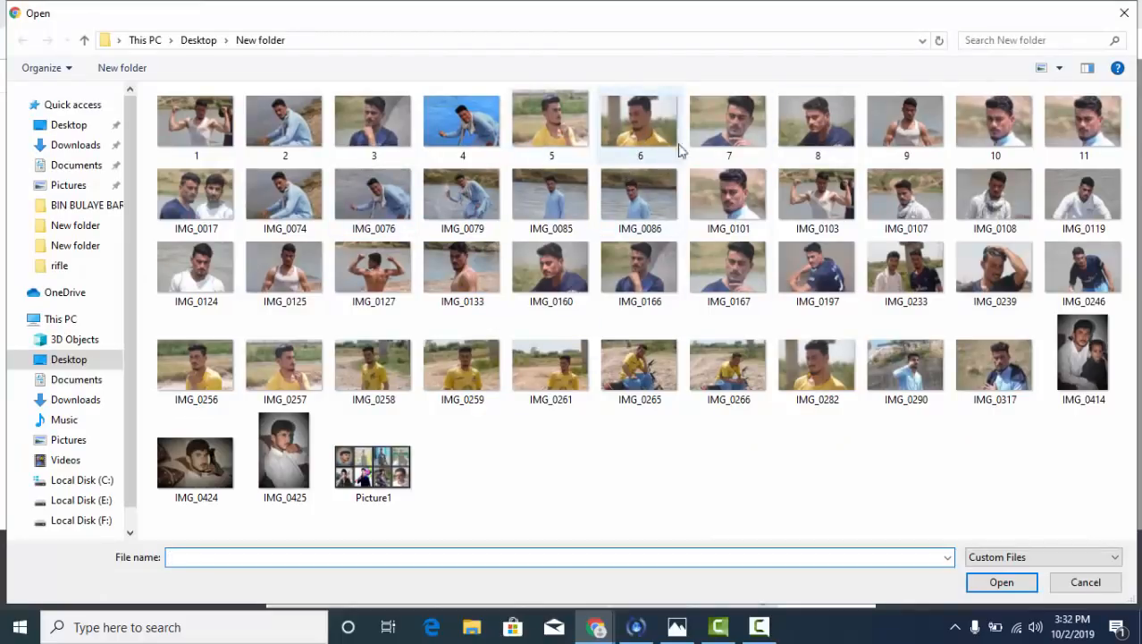
double_click(563, 124)
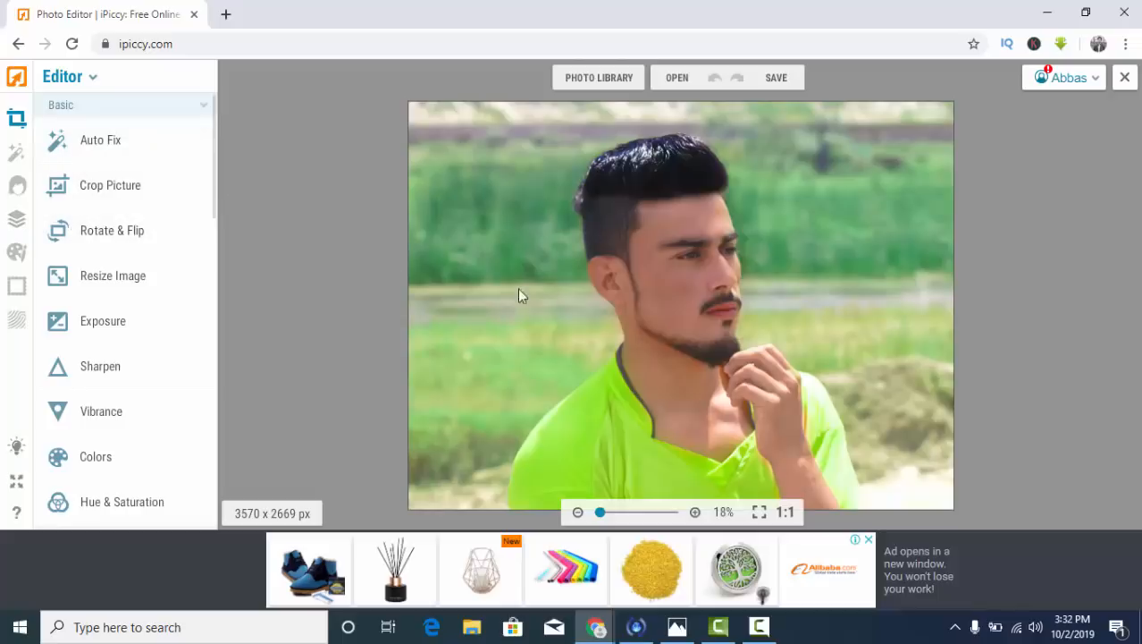
scroll(647, 304, down, 1)
scroll(648, 304, up, 3)
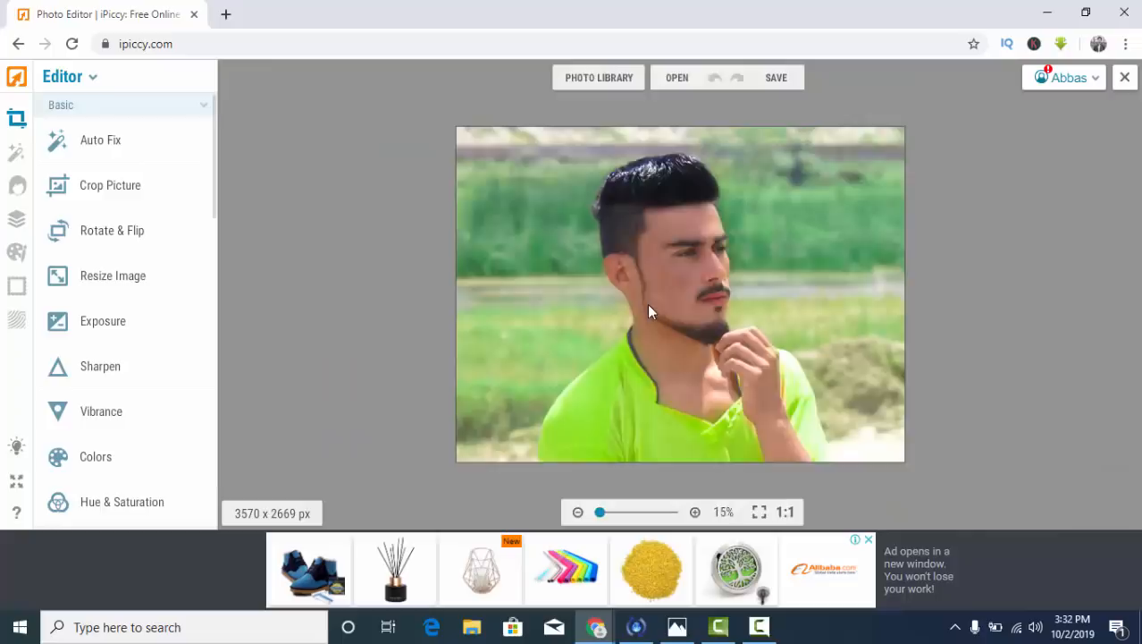
scroll(650, 311, down, 3)
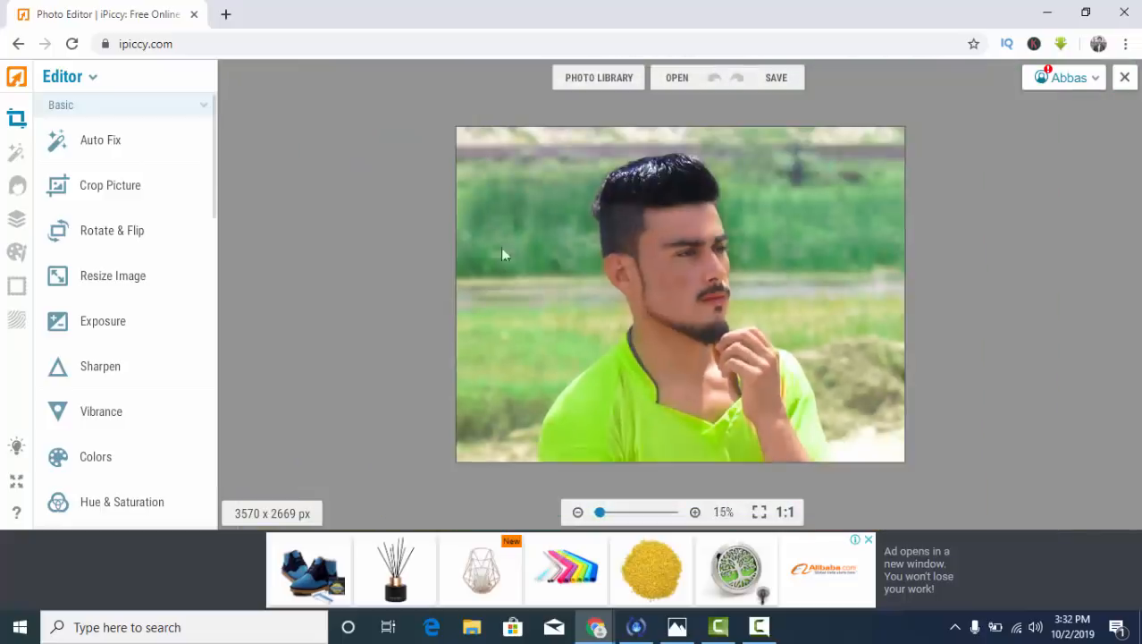
Add a vector mask to the Background layer, starting from the circle template.
click(17, 223)
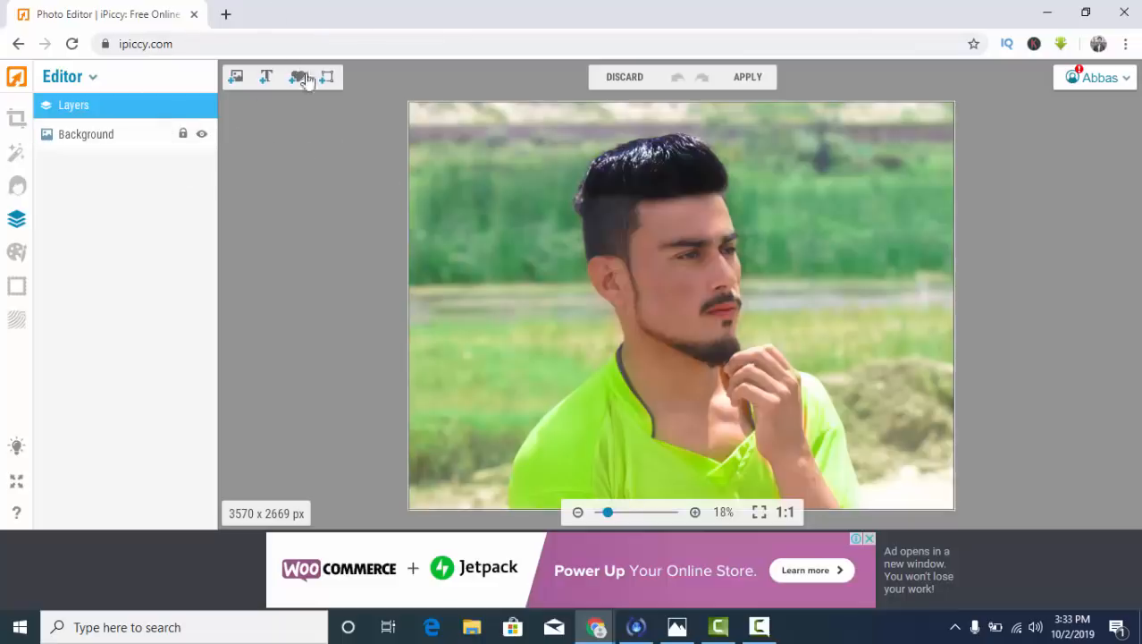
click(108, 134)
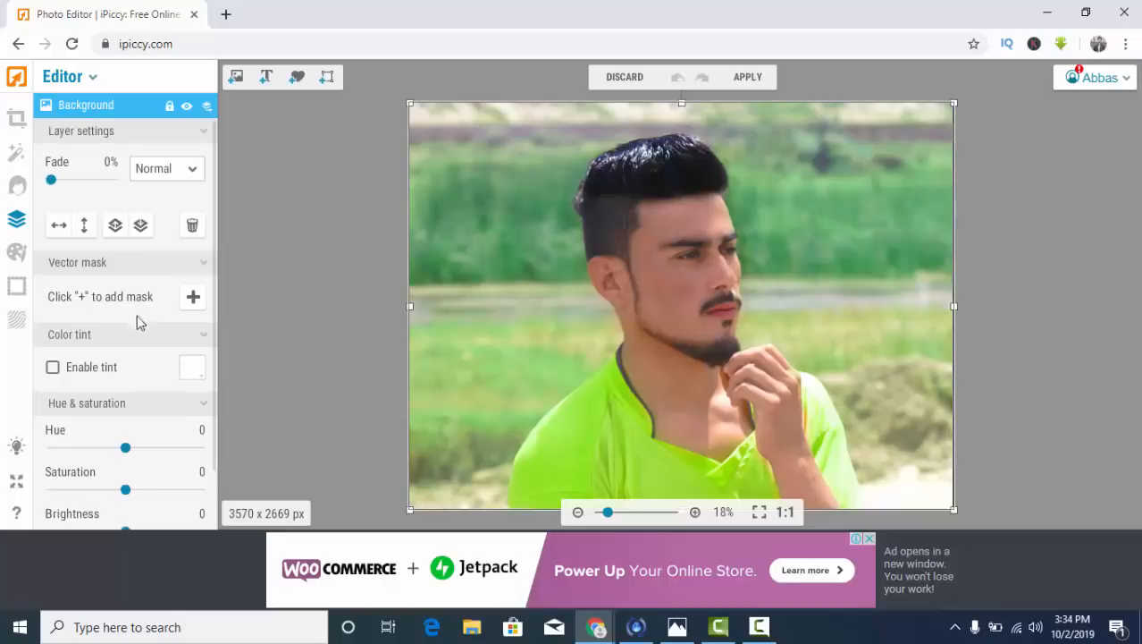
click(193, 297)
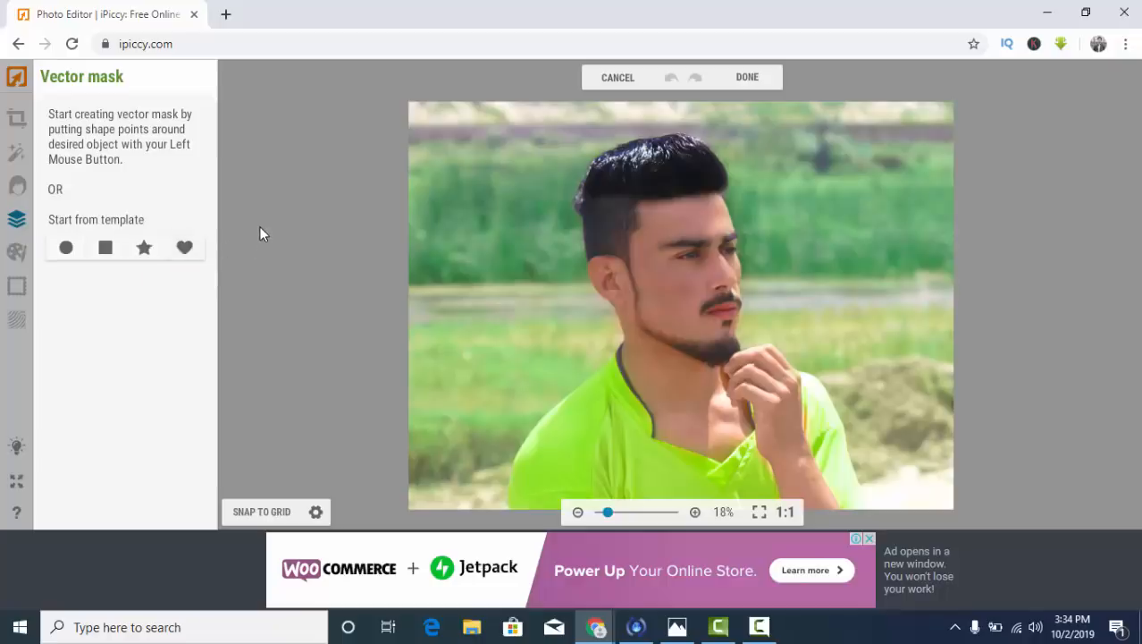
click(65, 247)
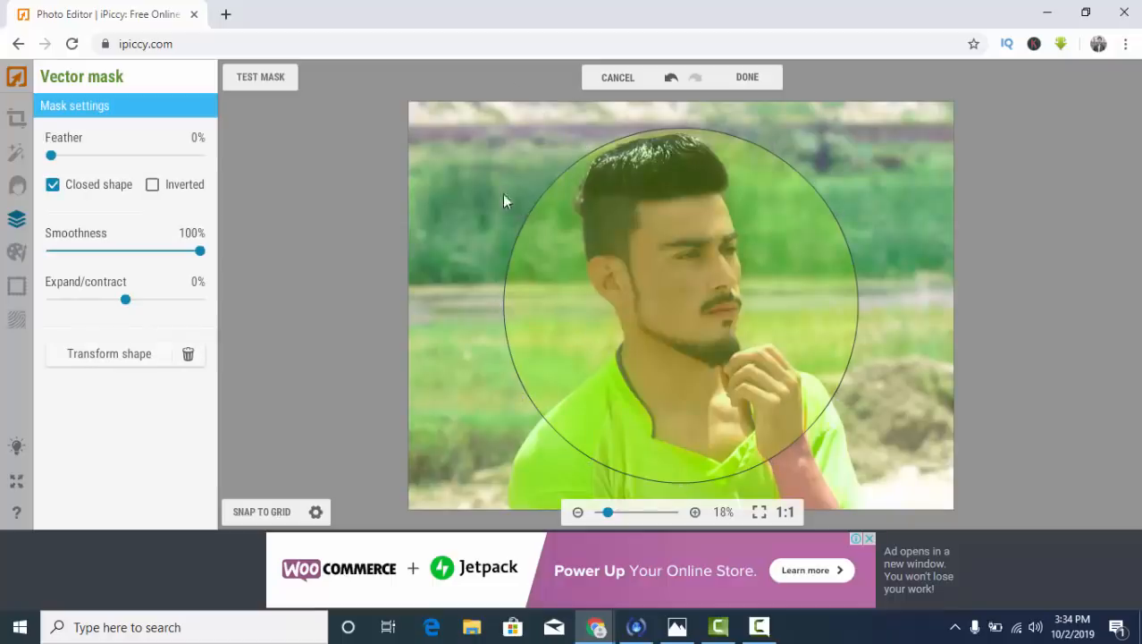
Pull the circle mask's outline in along the back of the man's hair and head down to just below his ear.
drag(524, 215, 571, 211)
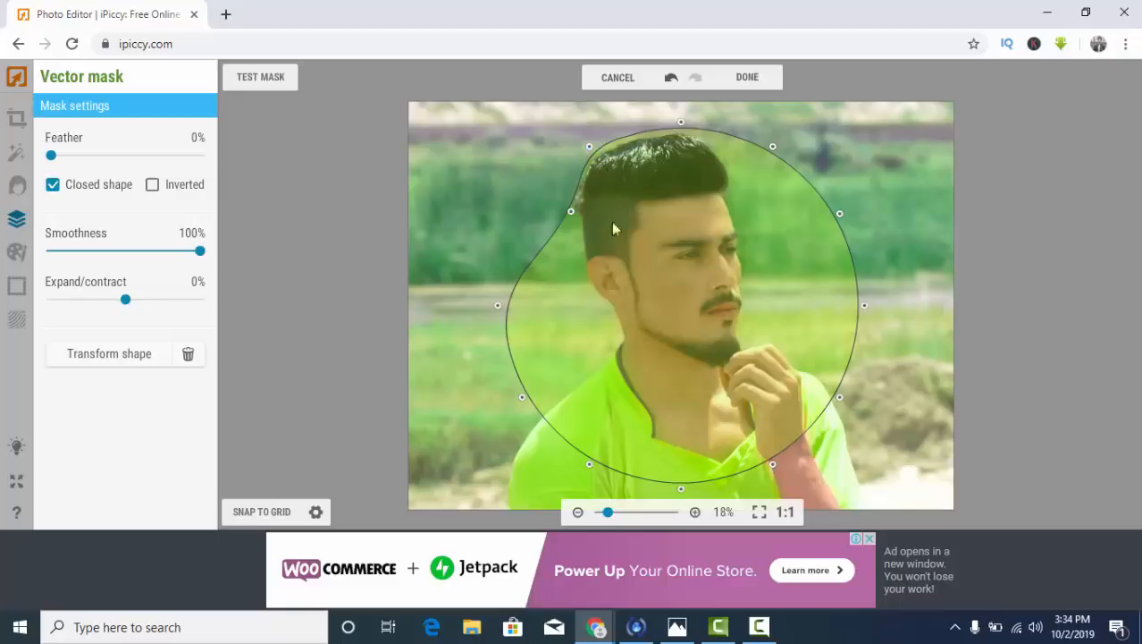
drag(590, 148, 593, 157)
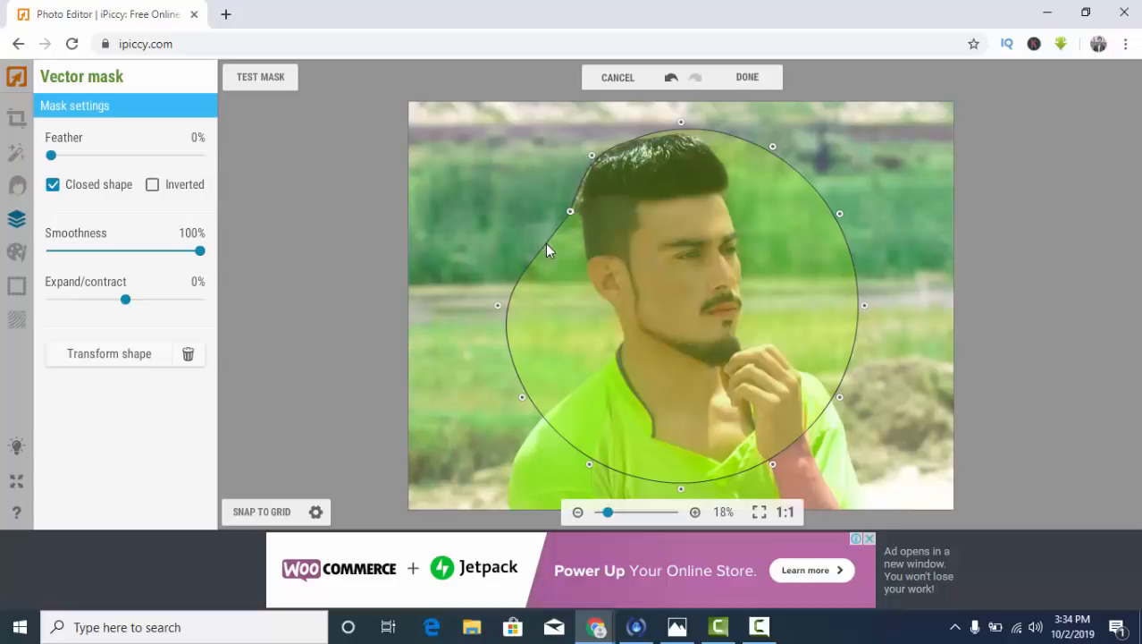
drag(546, 240, 579, 240)
drag(499, 305, 585, 265)
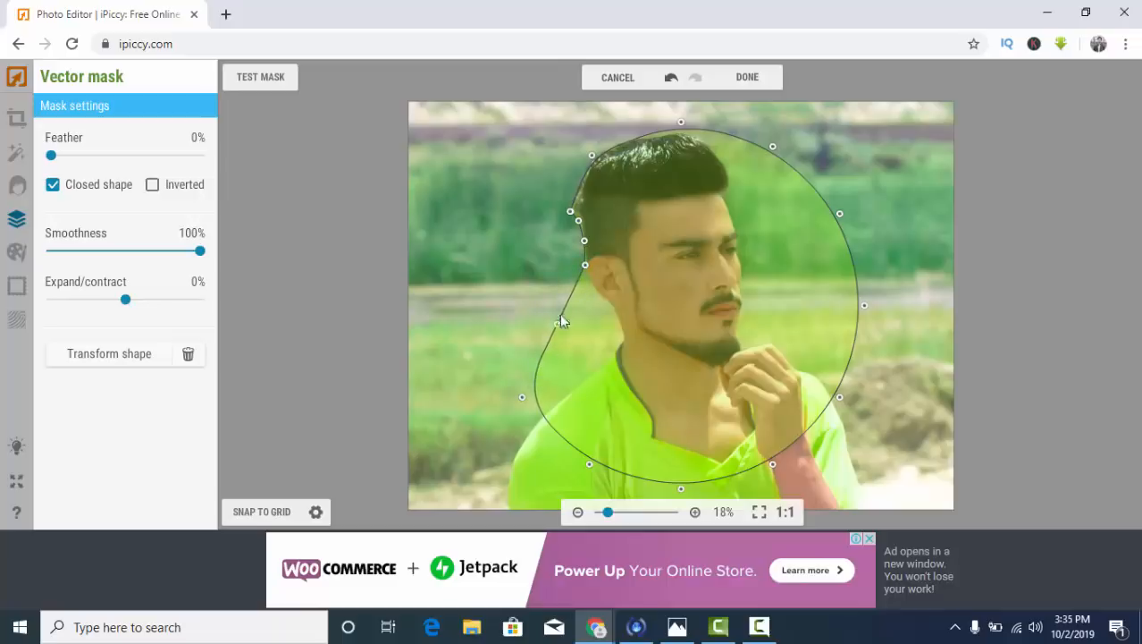
drag(571, 293, 608, 302)
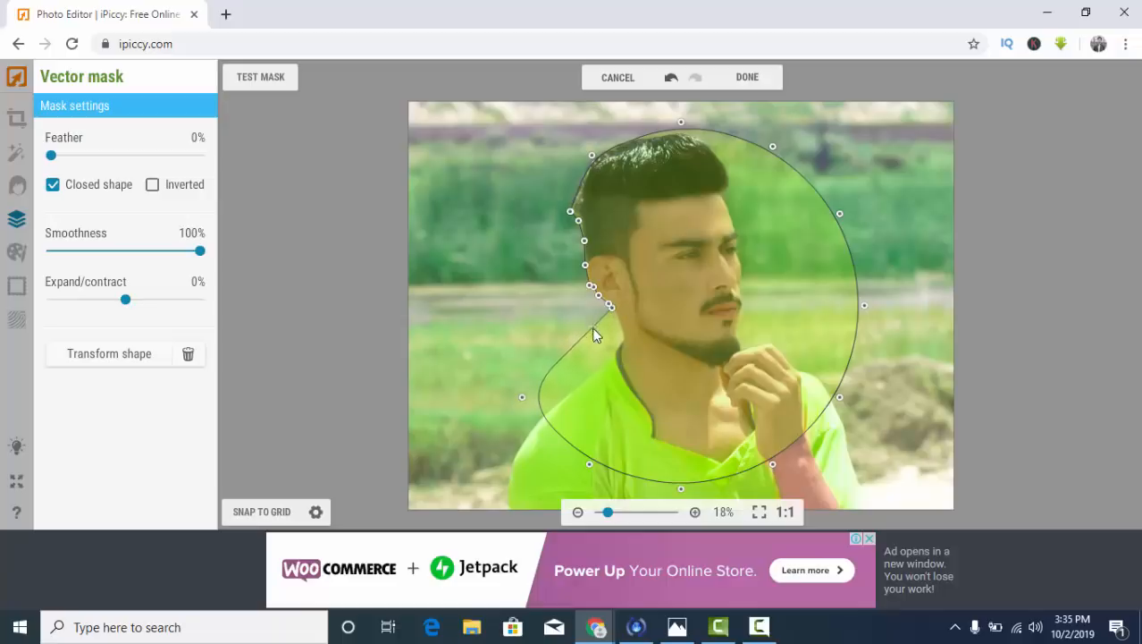
Fit the mask outline along the back of the man's neck to his collar and the start of the shoulder.
drag(595, 333, 630, 344)
mouse_move(553, 387)
mouse_down()
mouse_move(542, 398)
mouse_move(547, 387)
mouse_move(570, 390)
mouse_up()
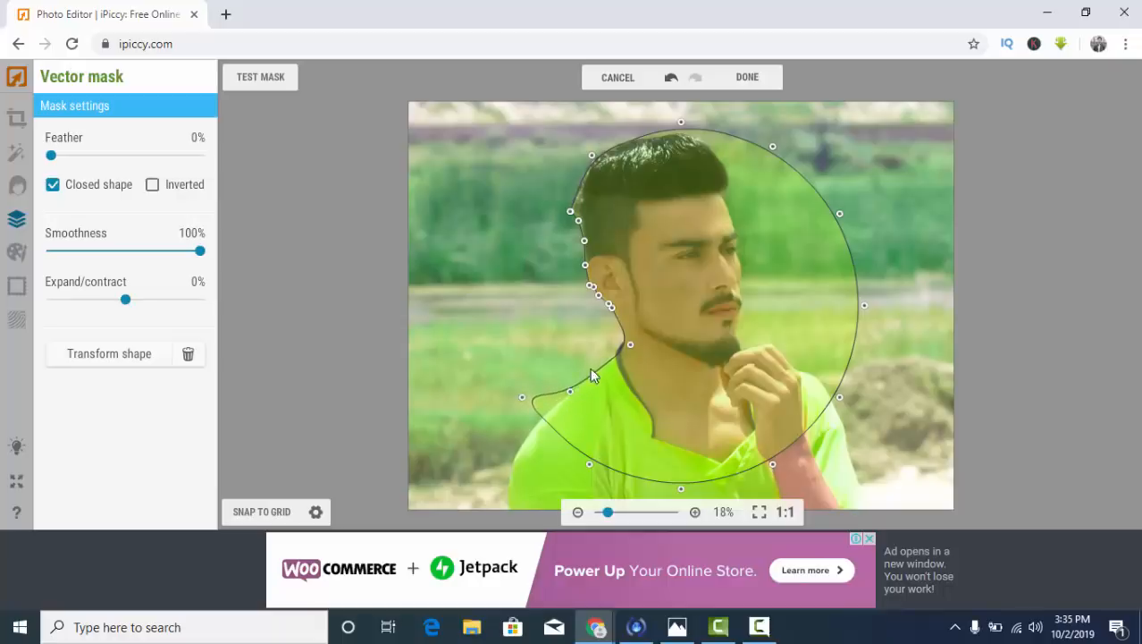
drag(615, 357, 618, 352)
drag(631, 345, 624, 338)
drag(618, 326, 621, 326)
Extend the mask to the photo's bottom edge and fit its outline along the shoulder and sleeve behind the man's neck.
drag(532, 402, 508, 501)
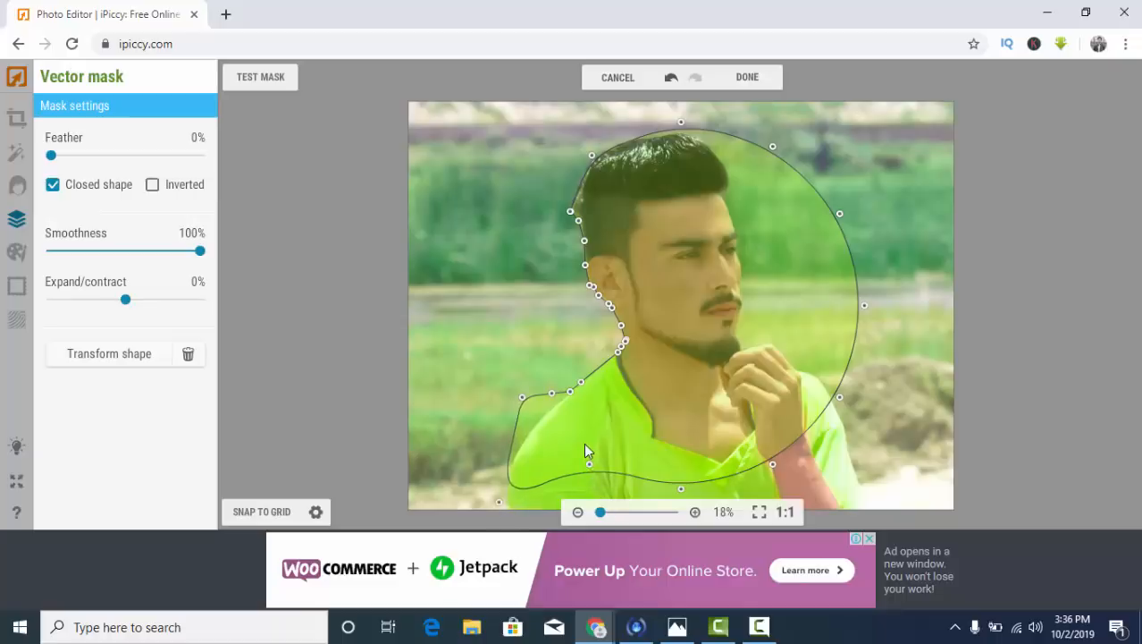
drag(590, 467, 540, 497)
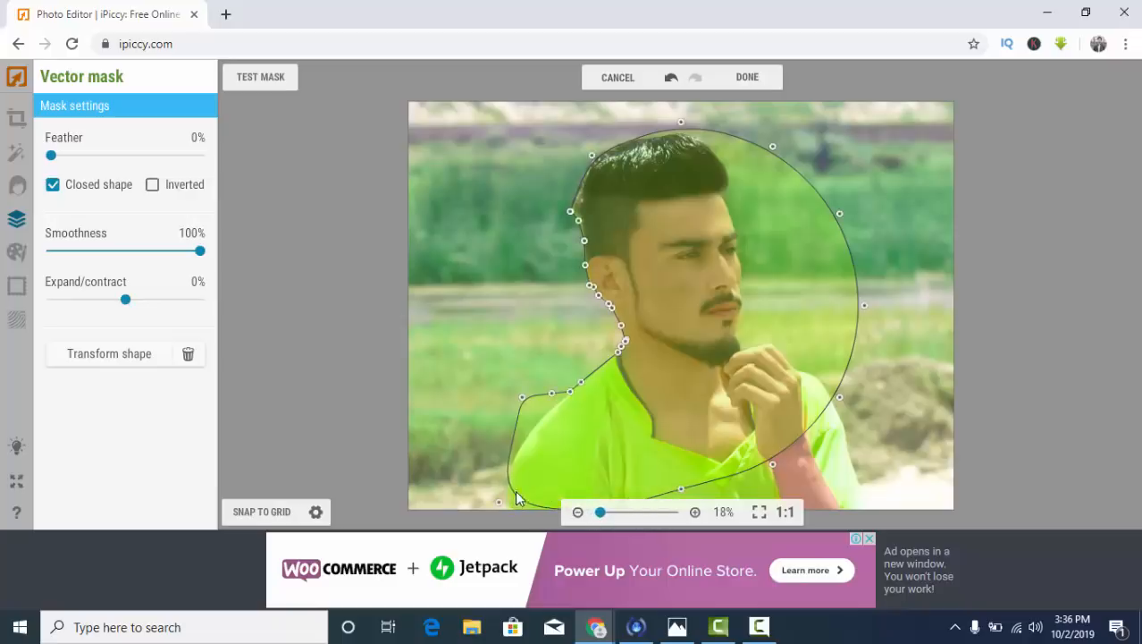
drag(517, 500, 512, 510)
drag(499, 504, 504, 492)
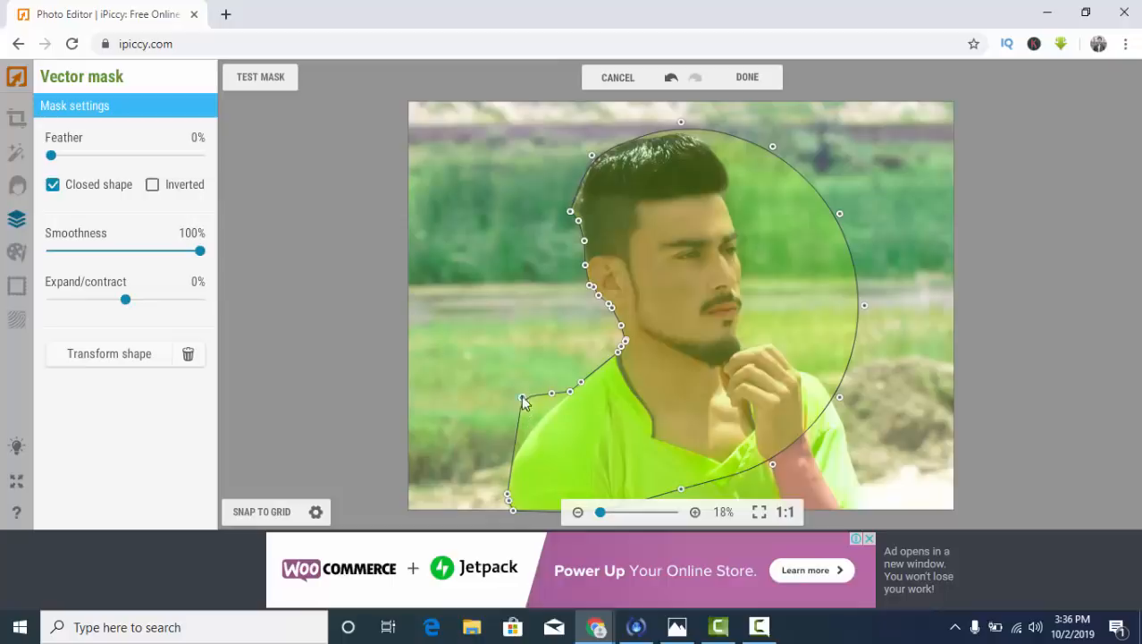
drag(522, 396, 524, 413)
click(517, 450)
drag(527, 413, 540, 418)
Tighten the mask outline over the top of the man's hair and down the front of it to his forehead.
drag(682, 121, 671, 128)
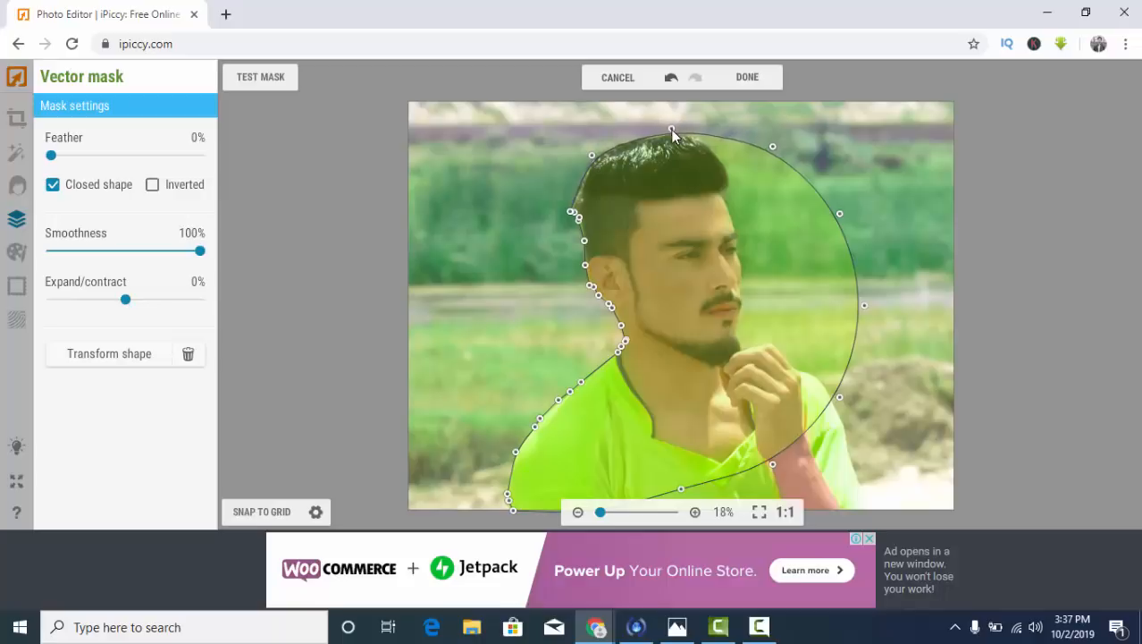
click(728, 141)
drag(728, 145, 723, 148)
drag(774, 152, 728, 168)
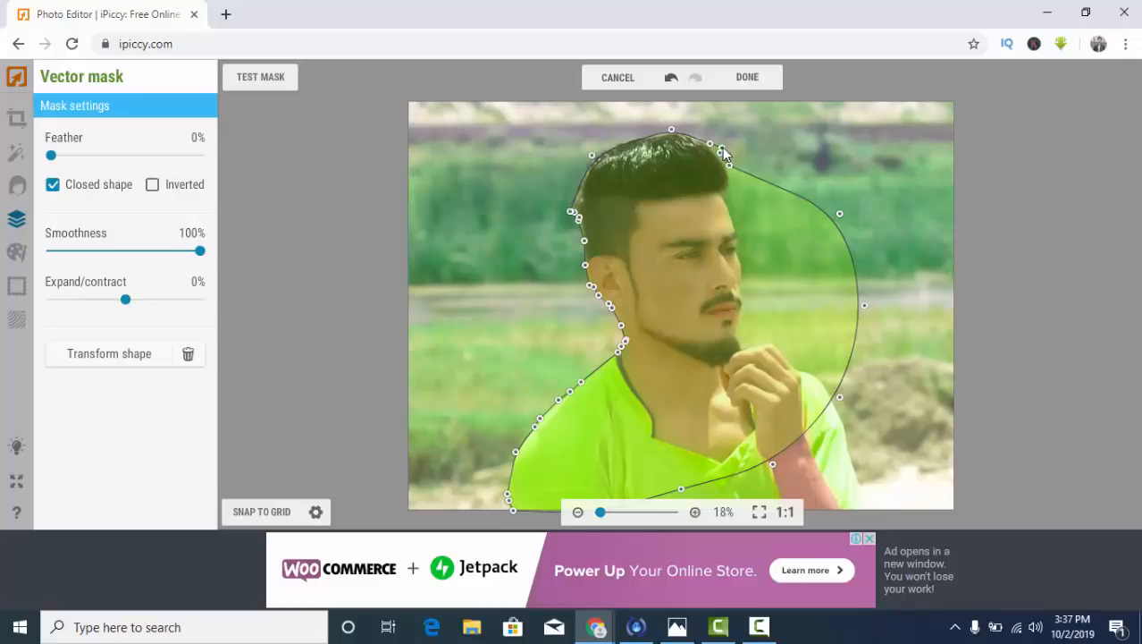
drag(723, 148, 719, 154)
drag(759, 180, 728, 195)
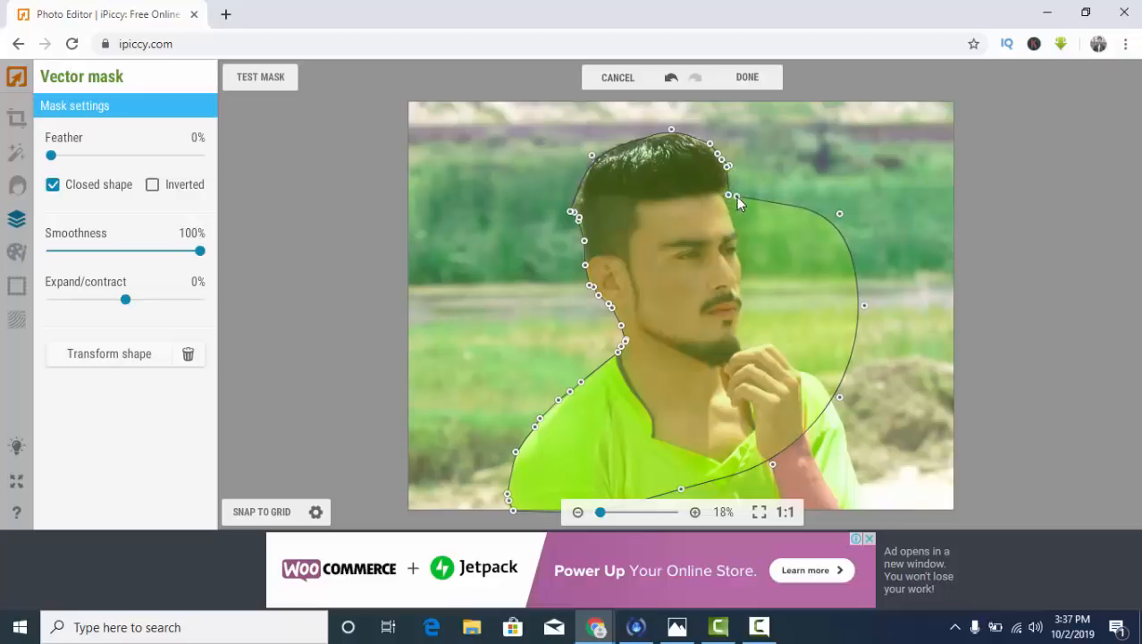
drag(731, 195, 725, 197)
Fit the mask outline along the man's face profile from the forehead over the nose to below the mouth.
drag(840, 216, 743, 219)
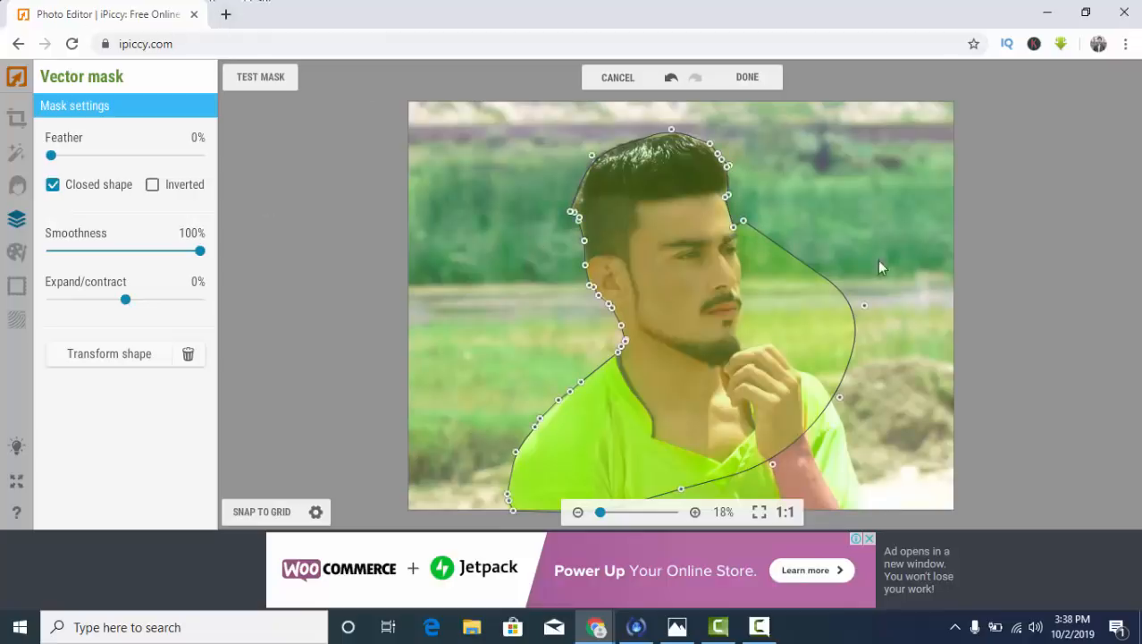
drag(743, 224, 738, 288)
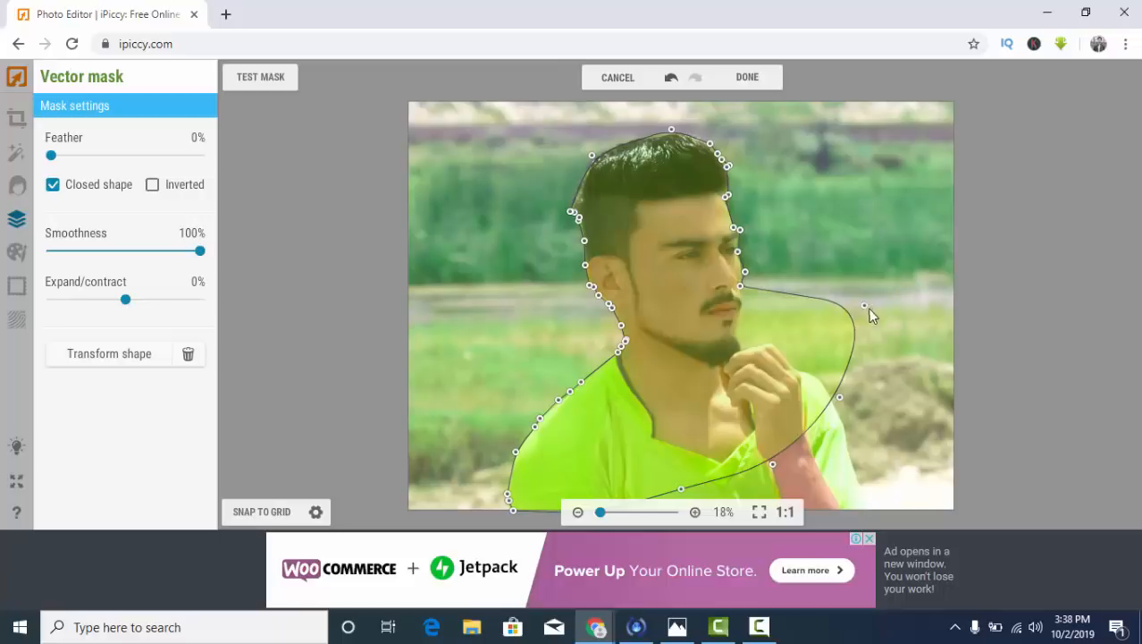
drag(863, 305, 749, 326)
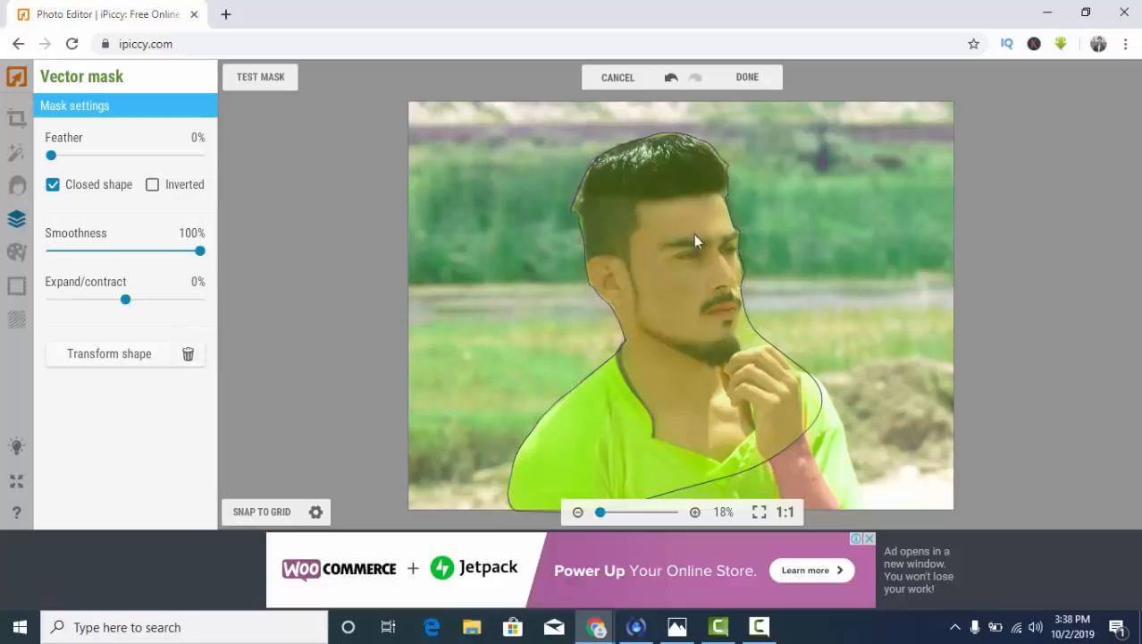
mouse_move(739, 232)
mouse_move(655, 307)
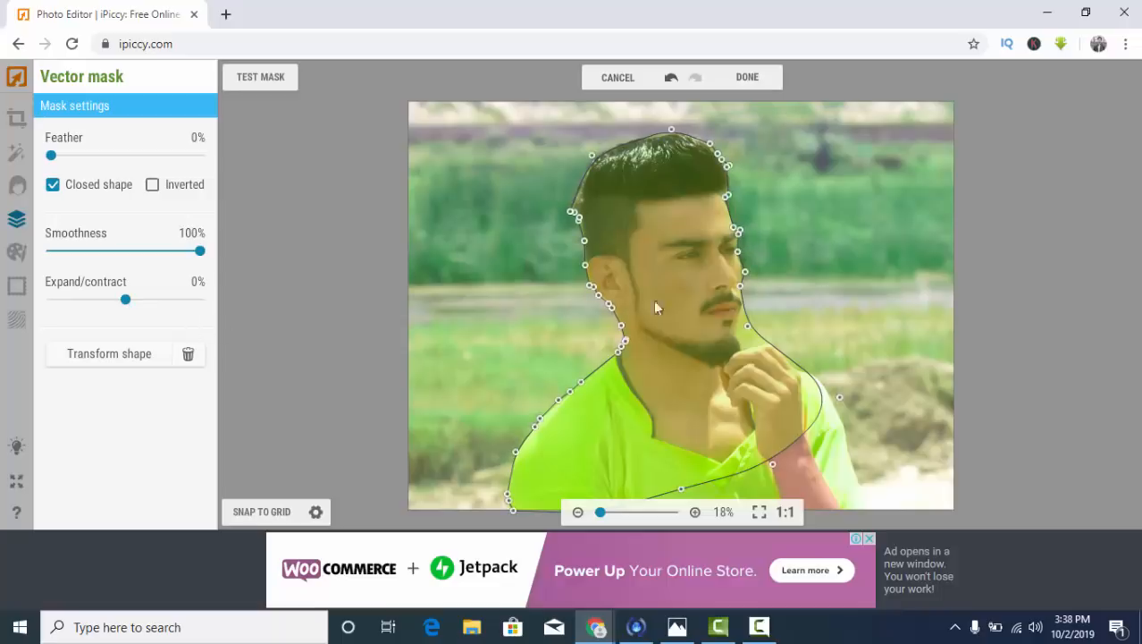
Refine the mask outline around the man's chin and along the upper edge of his raised hand.
click(743, 311)
click(748, 326)
drag(748, 327, 737, 334)
drag(771, 354, 778, 341)
click(753, 336)
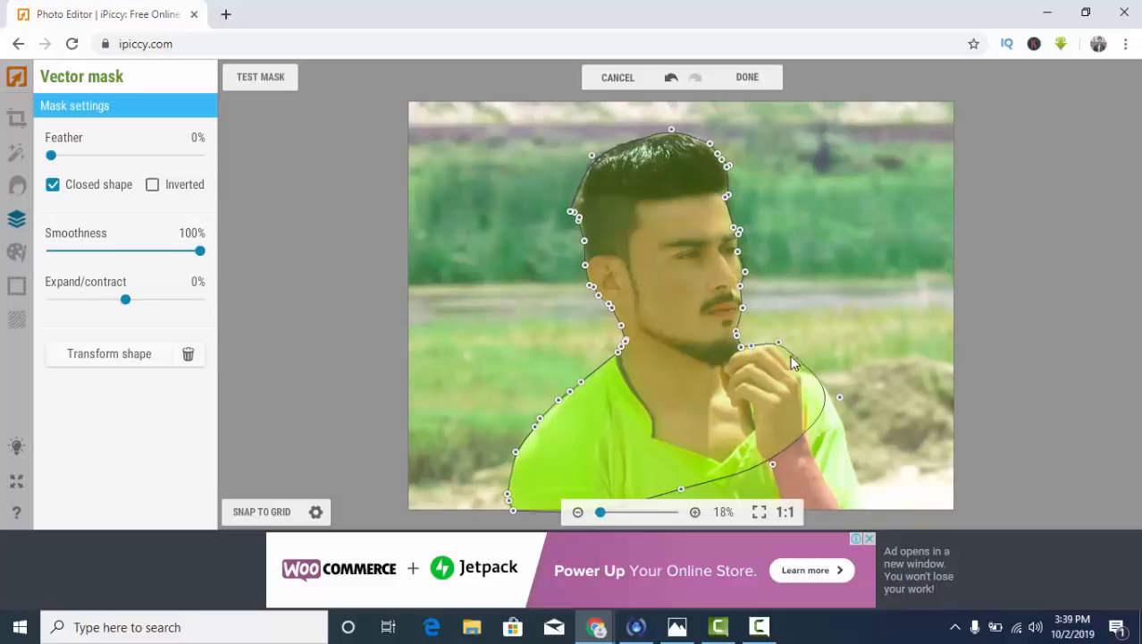
drag(798, 359, 791, 364)
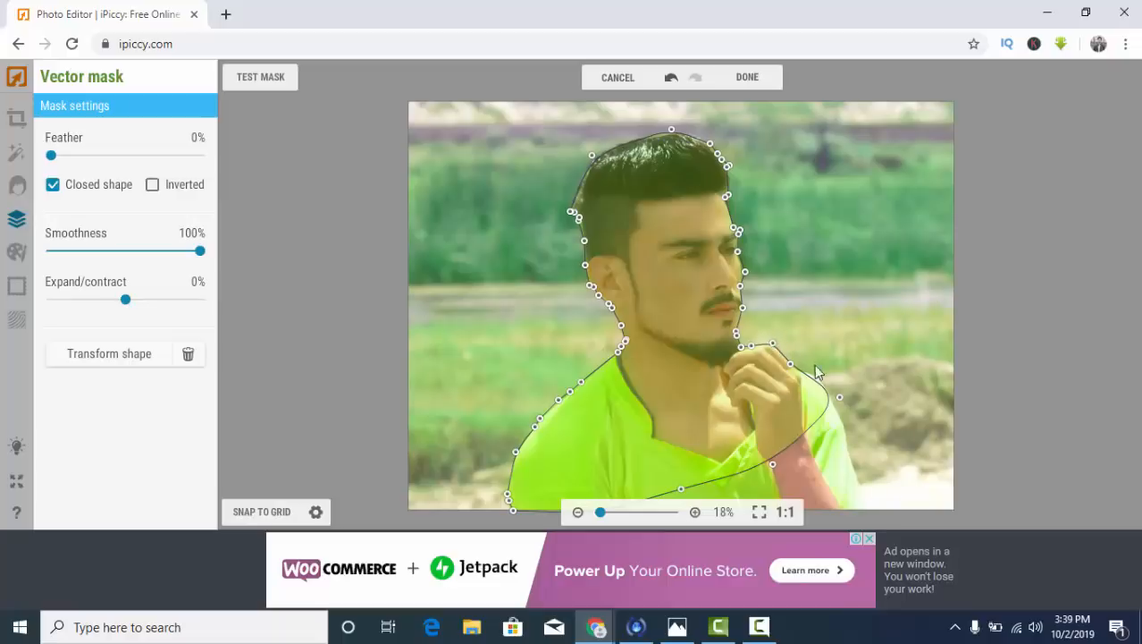
Fit the mask outline around the shoulder beside the raised hand and extend it down the sleeve to the photo's bottom edge.
click(837, 394)
click(825, 381)
click(799, 371)
drag(774, 469, 857, 506)
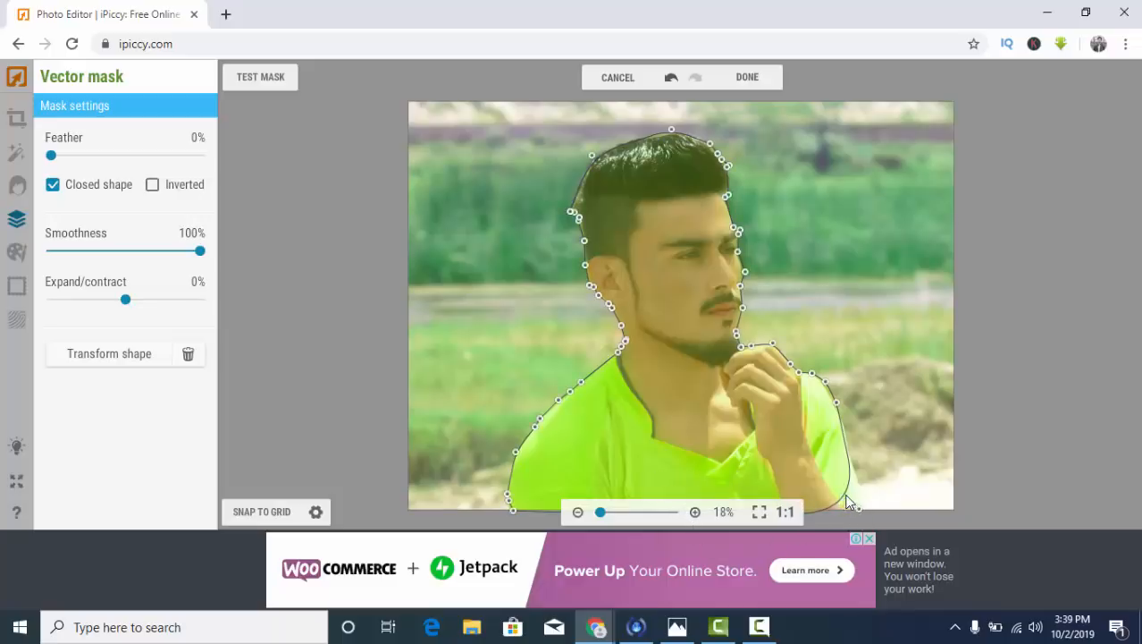
drag(848, 497, 864, 506)
click(837, 397)
click(826, 383)
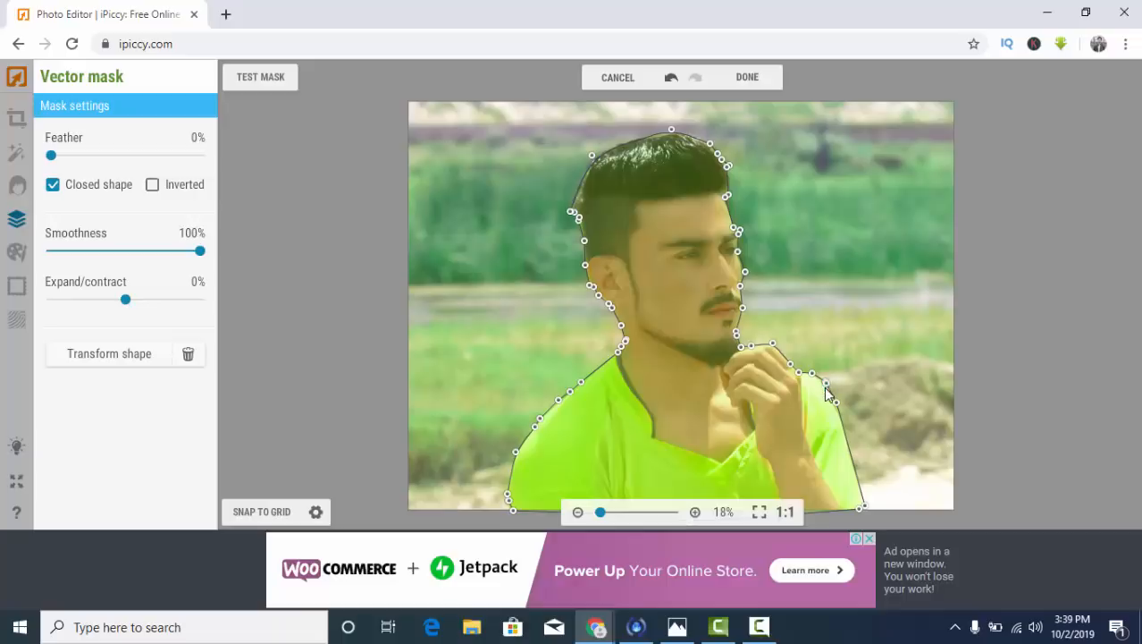